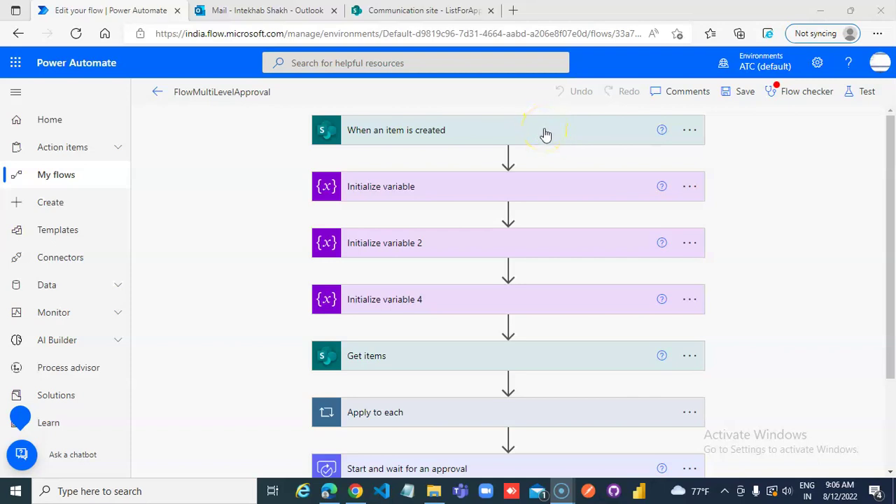
Review the trigger's site and list, the first variable, and the list that Get items reads.
{"action": "left_click", "coordinate": [547, 133]}
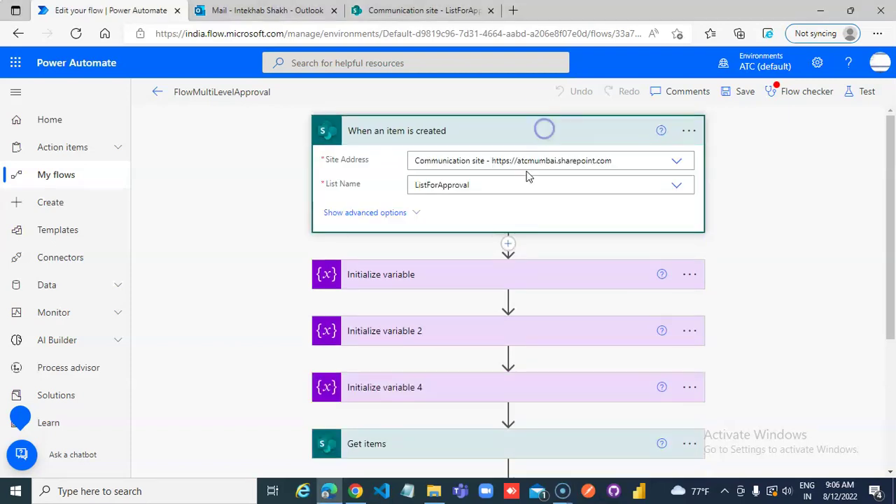
{"action": "left_click", "coordinate": [535, 192]}
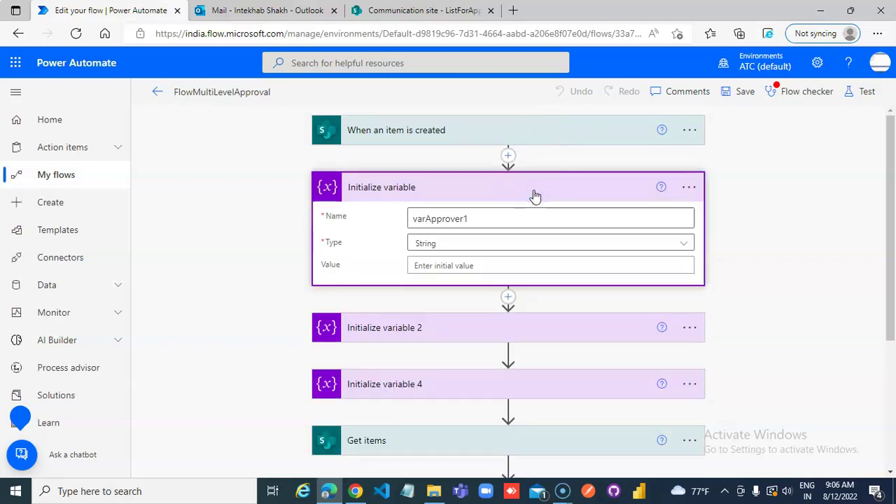
{"action": "scroll", "coordinate": [514, 320], "scroll_direction": "down", "scroll_amount": 1}
{"action": "left_click", "coordinate": [438, 306]}
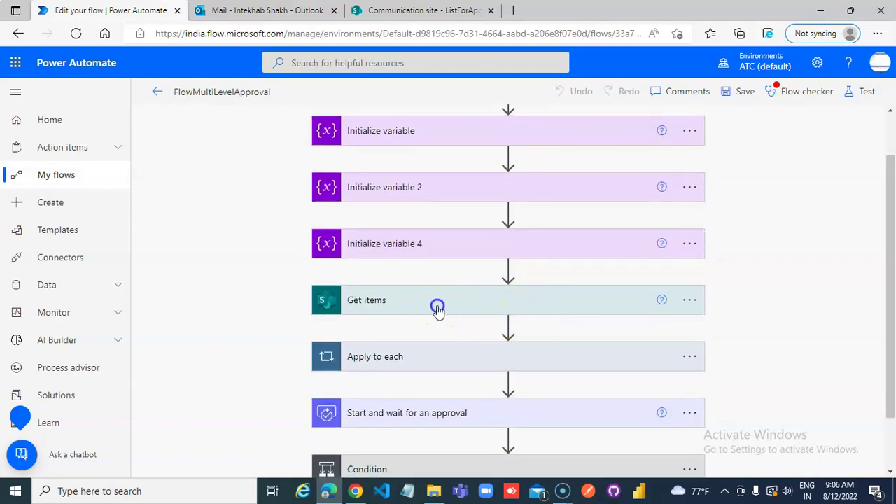
{"action": "scroll", "coordinate": [437, 309], "scroll_direction": "down", "scroll_amount": 2}
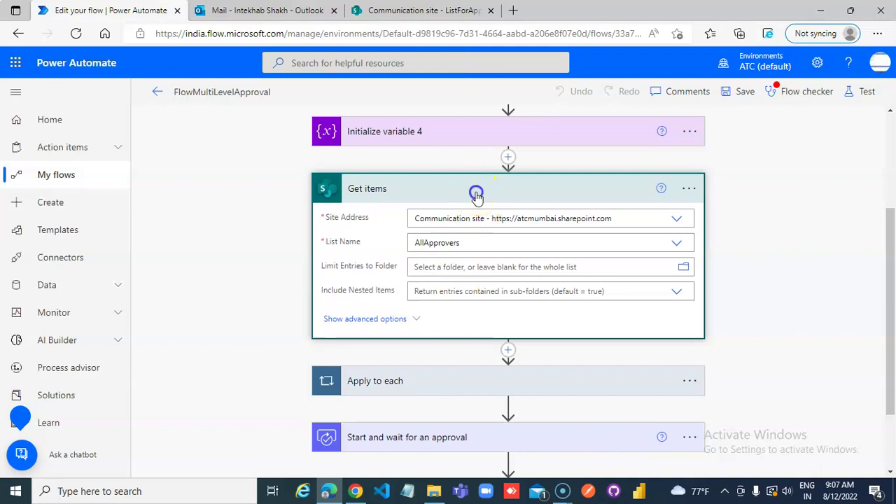
Inspect the Apply to each loop and the values of its Set variable steps.
{"action": "left_click", "coordinate": [477, 196]}
{"action": "left_click", "coordinate": [438, 291]}
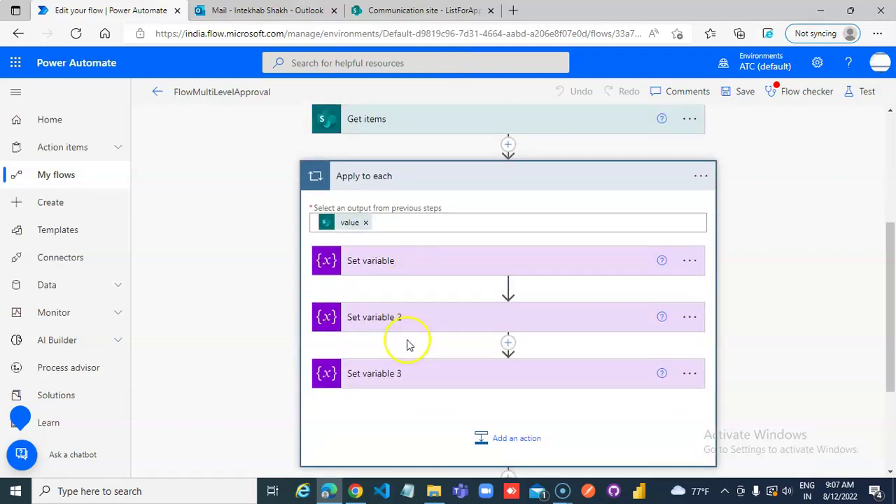
{"action": "left_click", "coordinate": [462, 266]}
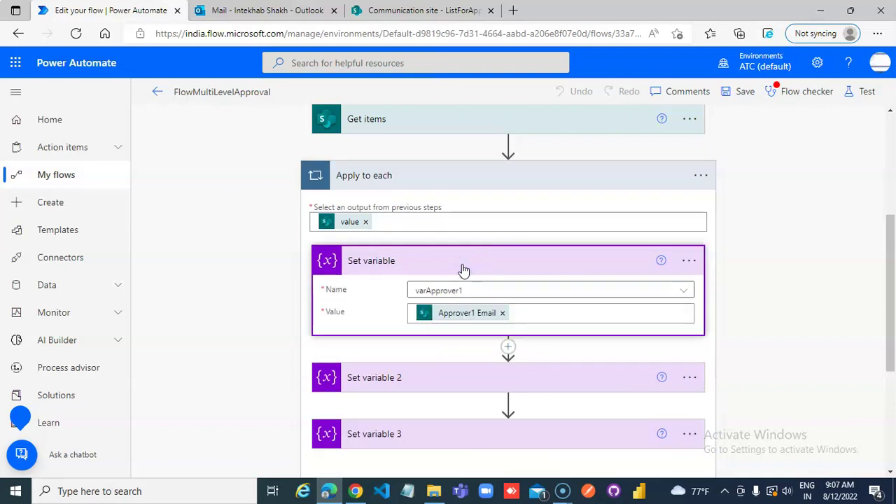
{"action": "left_click", "coordinate": [463, 269]}
{"action": "scroll", "coordinate": [444, 280], "scroll_direction": "down", "scroll_amount": 1}
{"action": "left_click", "coordinate": [402, 320]}
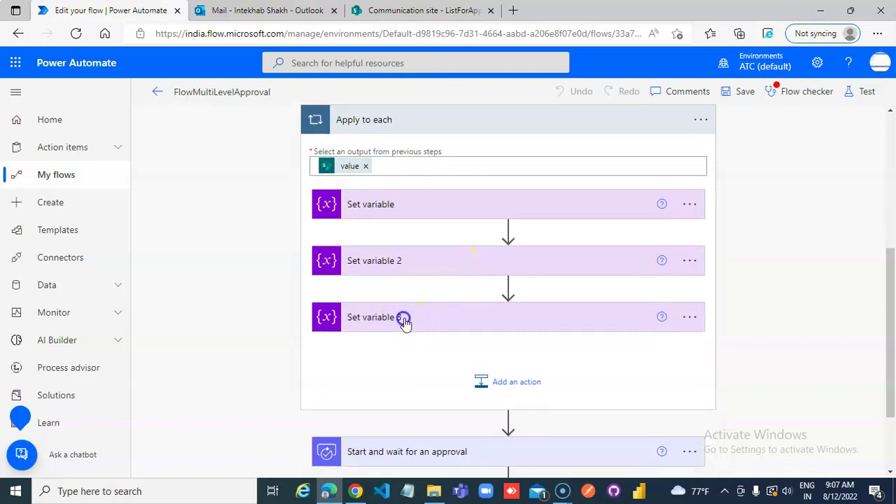
{"action": "scroll", "coordinate": [432, 309], "scroll_direction": "down", "scroll_amount": 1}
{"action": "scroll", "coordinate": [400, 147], "scroll_direction": "up", "scroll_amount": 2}
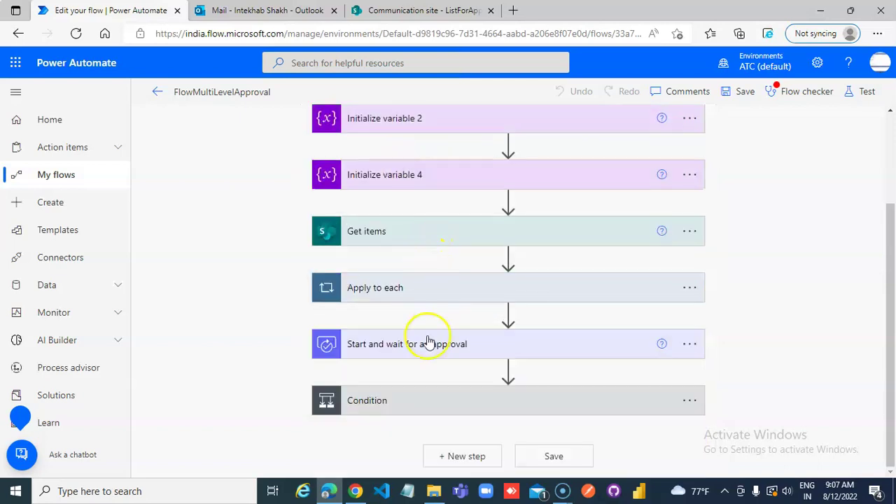
Check the first approval step's settings and the Update item step in the Condition's If no branch.
{"action": "left_click", "coordinate": [426, 343]}
{"action": "scroll", "coordinate": [490, 330], "scroll_direction": "down", "scroll_amount": 2}
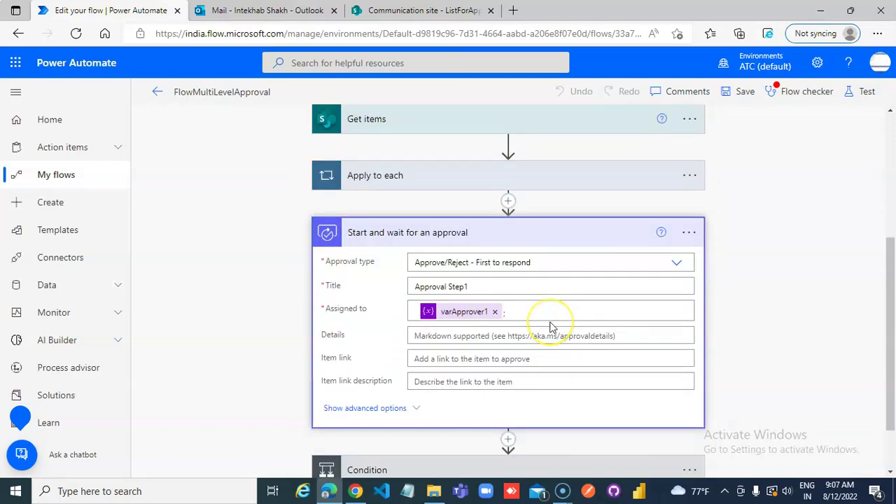
{"action": "scroll", "coordinate": [553, 327], "scroll_direction": "down", "scroll_amount": 1}
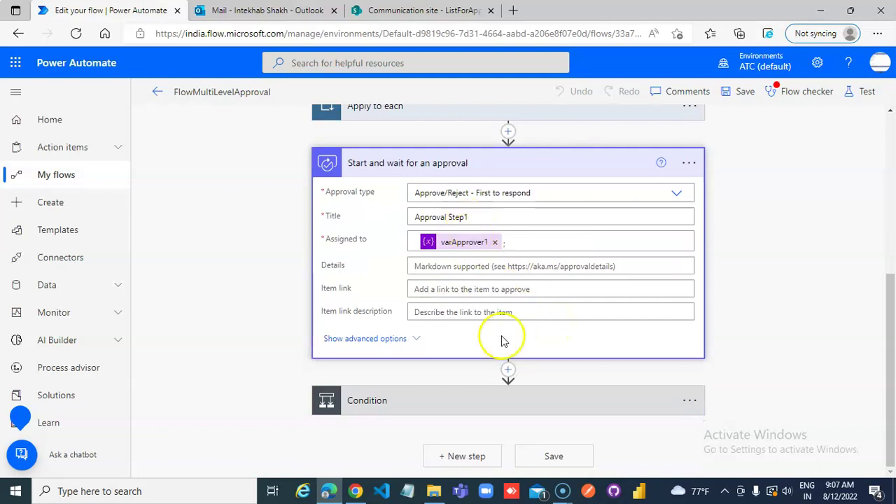
{"action": "left_click", "coordinate": [493, 163]}
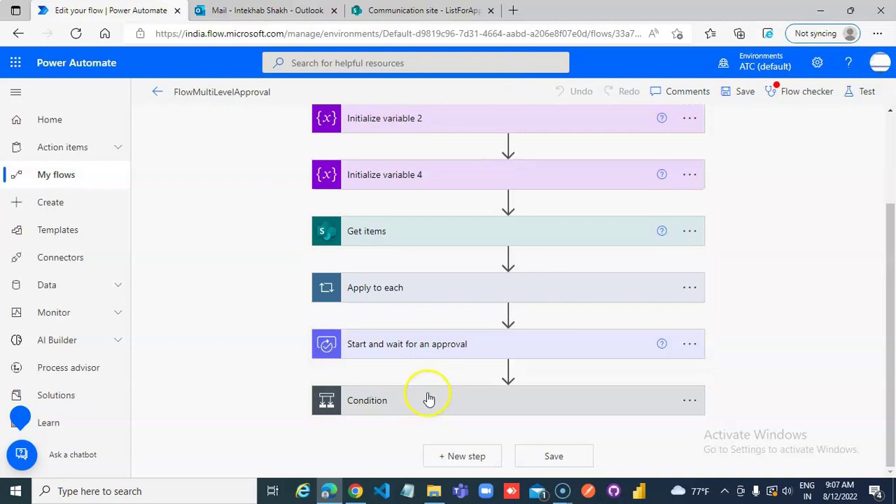
{"action": "left_click", "coordinate": [426, 394]}
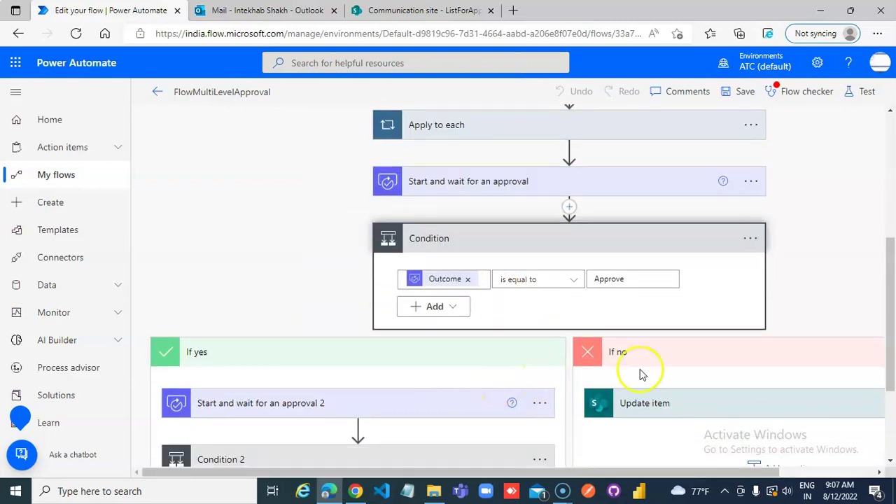
{"action": "left_click", "coordinate": [640, 406]}
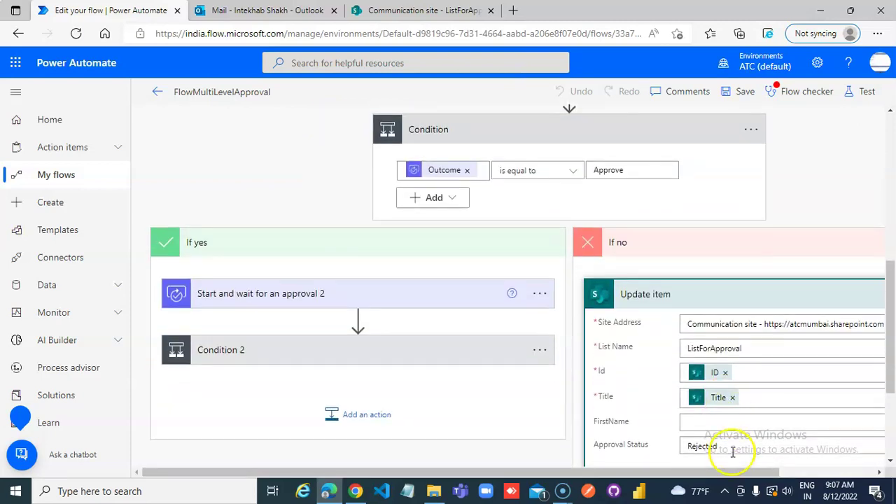
{"action": "left_click", "coordinate": [556, 139]}
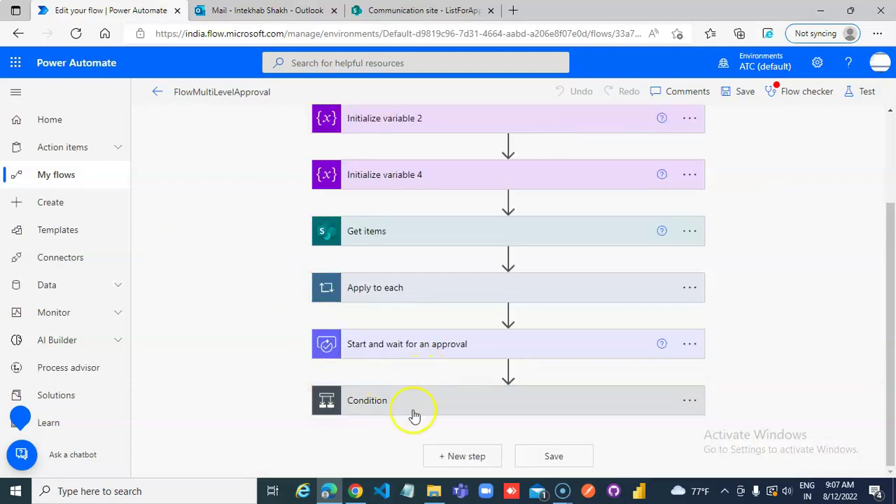
{"action": "left_click_drag", "start_coordinate": [398, 400], "coordinate": [348, 418]}
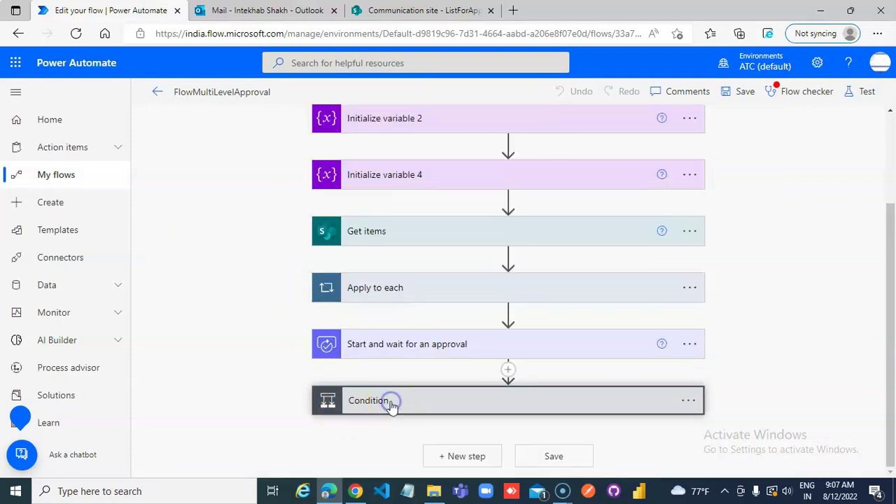
{"action": "left_click", "coordinate": [690, 436]}
{"action": "left_click", "coordinate": [246, 322]}
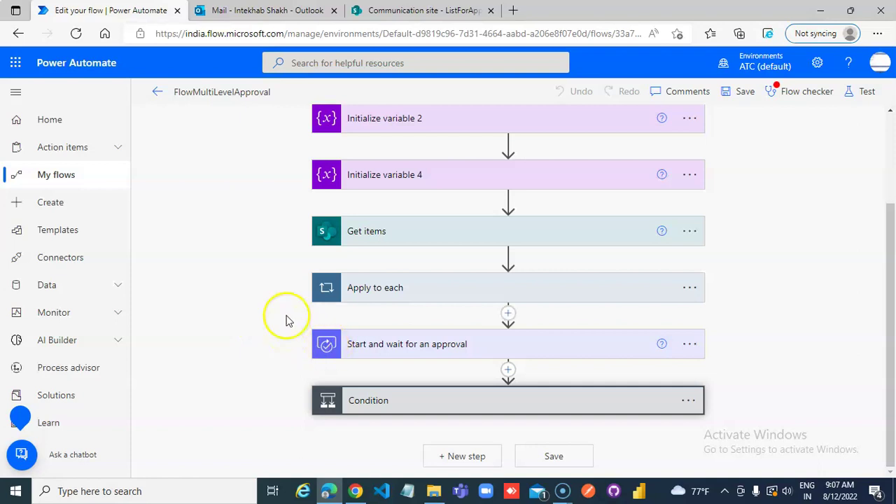
Add a ListForApproval item with Title 1 and a first name, and save it.
{"action": "left_click", "coordinate": [410, 11]}
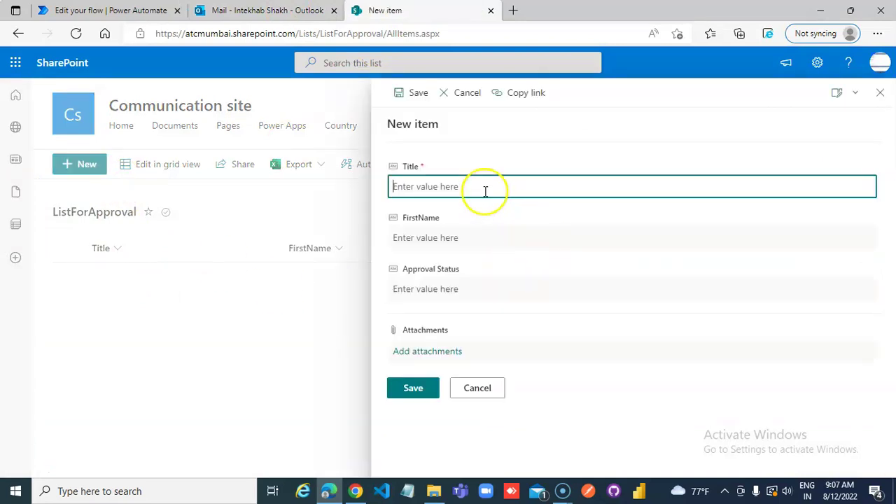
{"action": "type", "text": "1"}
{"action": "left_click", "coordinate": [441, 238]}
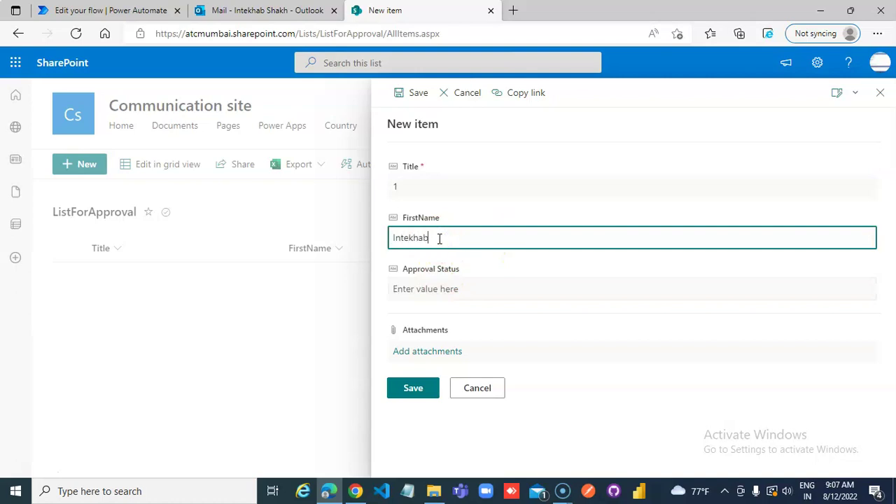
{"action": "left_click", "coordinate": [397, 389]}
{"action": "left_click", "coordinate": [91, 10]}
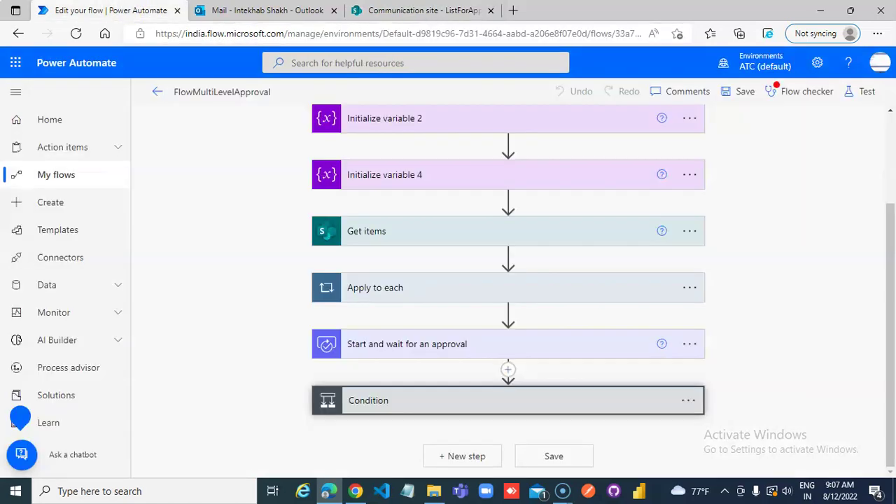
Delete the three selected Microsoft Flow approval emails, then the leftover Approval Step1 email.
{"action": "left_click", "coordinate": [237, 13]}
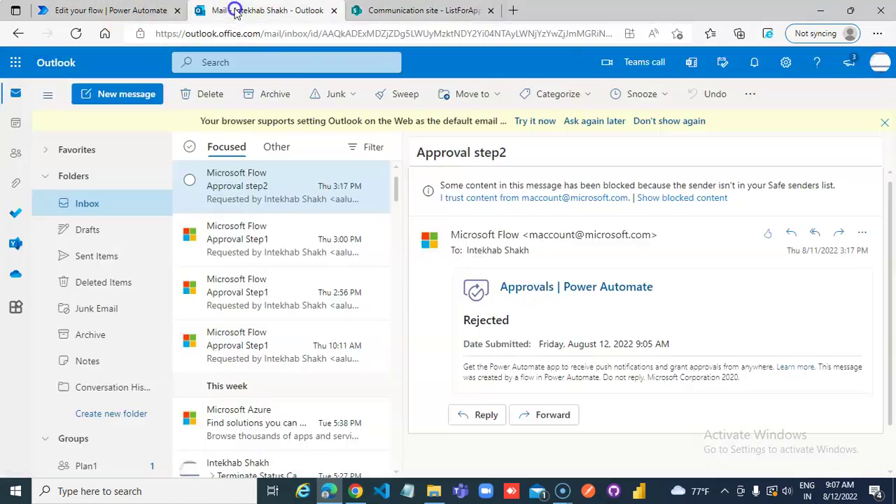
{"action": "left_click", "coordinate": [190, 181]}
{"action": "left_click", "coordinate": [190, 233]}
{"action": "left_click", "coordinate": [190, 287]}
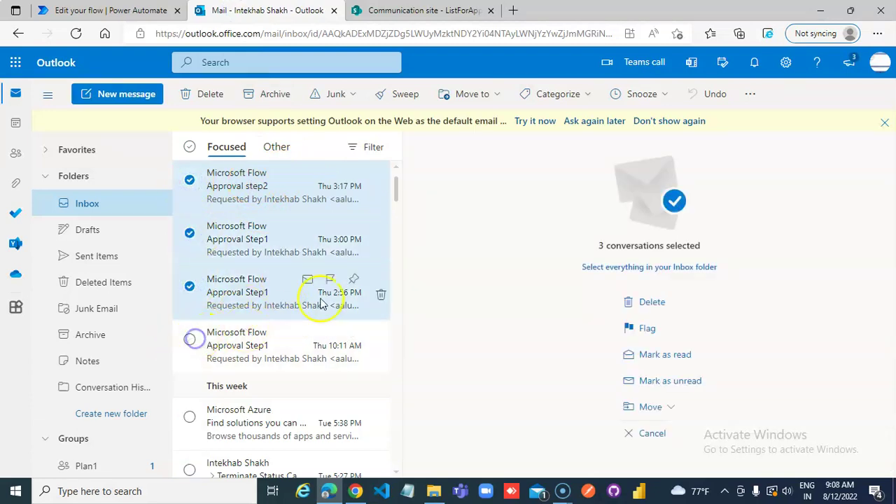
{"action": "key", "text": "Delete"}
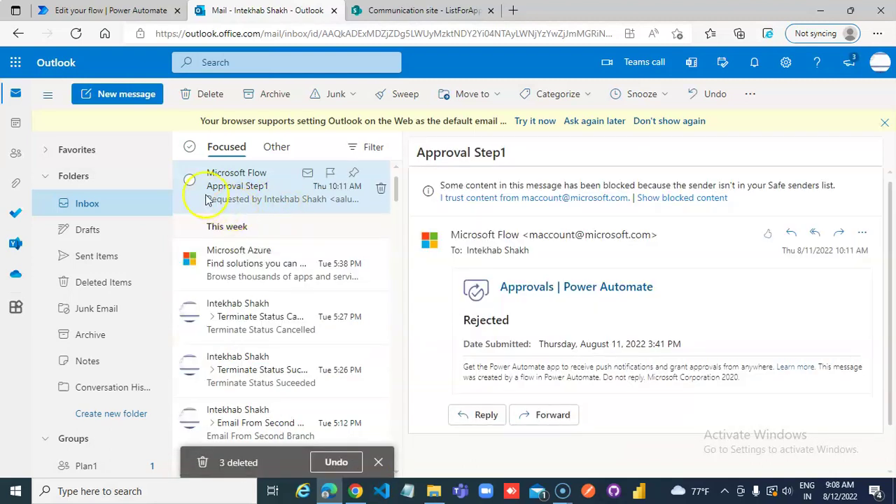
{"action": "key", "text": "Delete"}
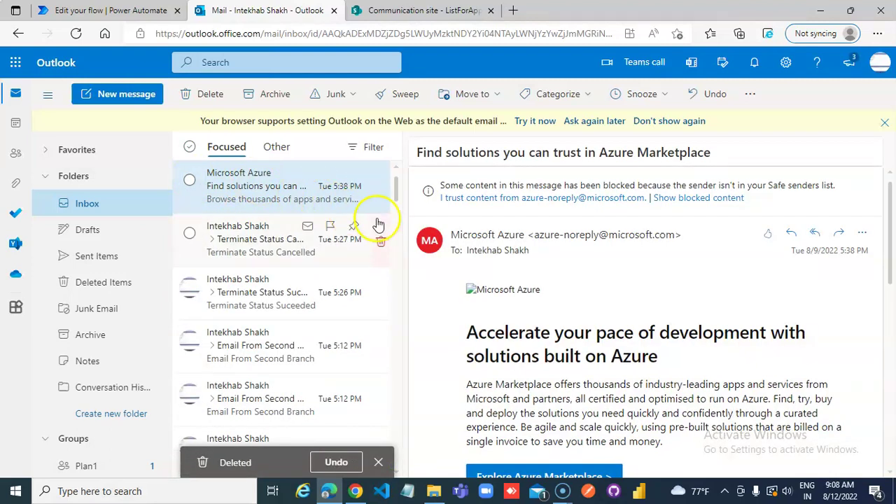
{"action": "left_click", "coordinate": [134, 13]}
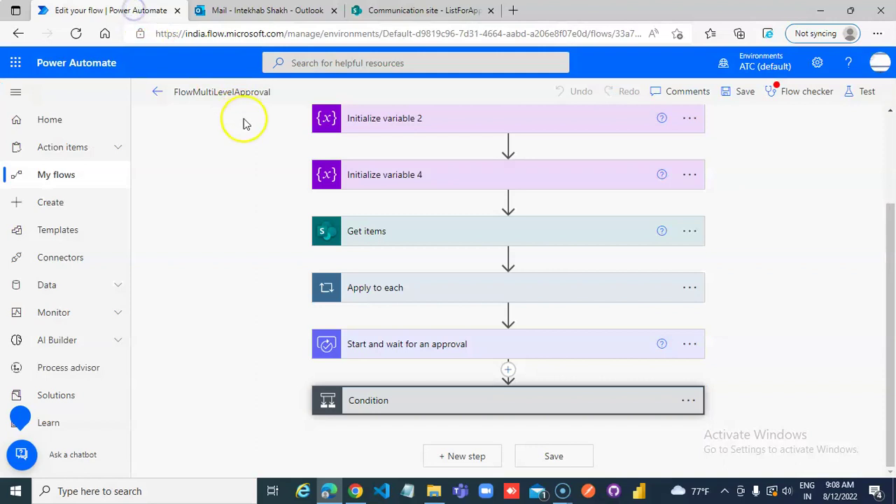
{"action": "left_click", "coordinate": [160, 95]}
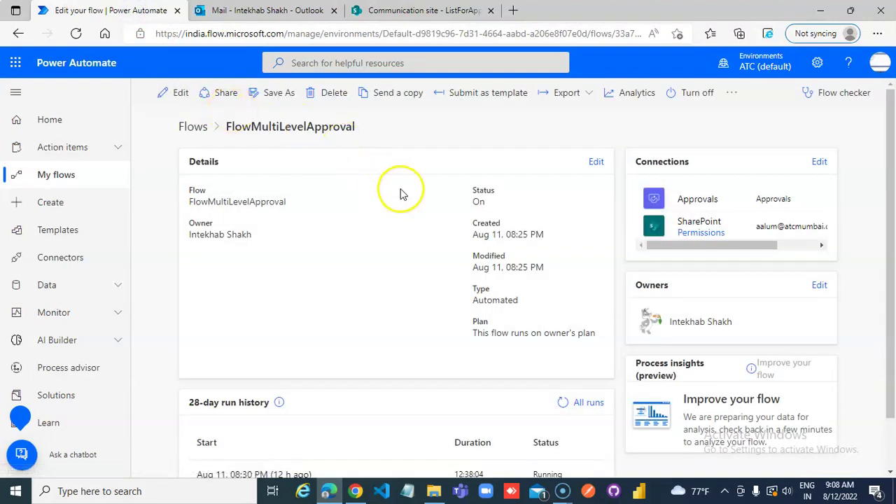
{"action": "left_click", "coordinate": [284, 8]}
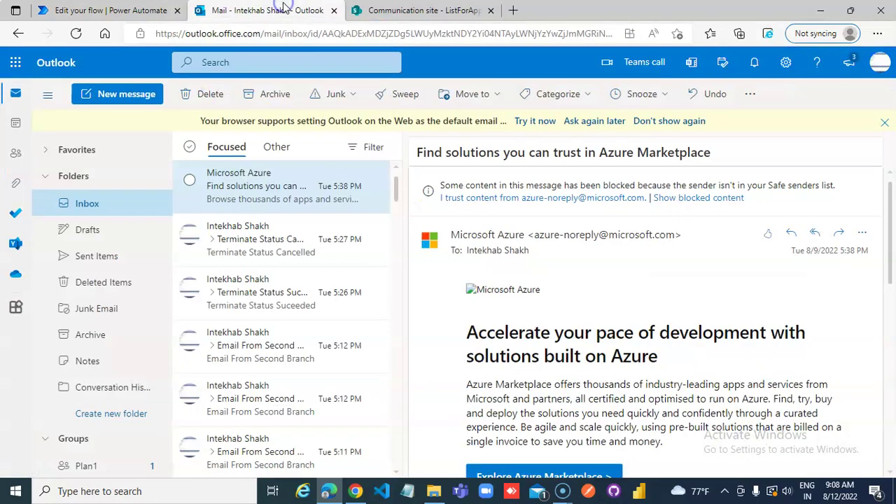
{"action": "left_click", "coordinate": [147, 10]}
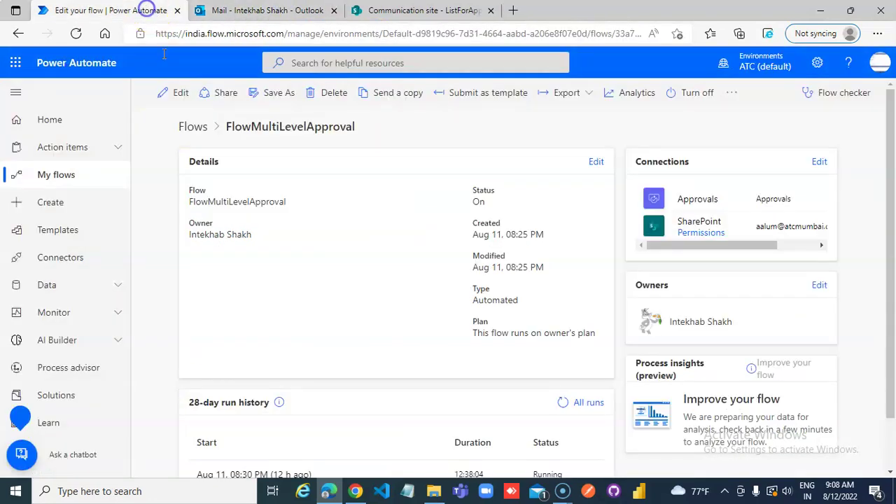
{"action": "left_click", "coordinate": [178, 95]}
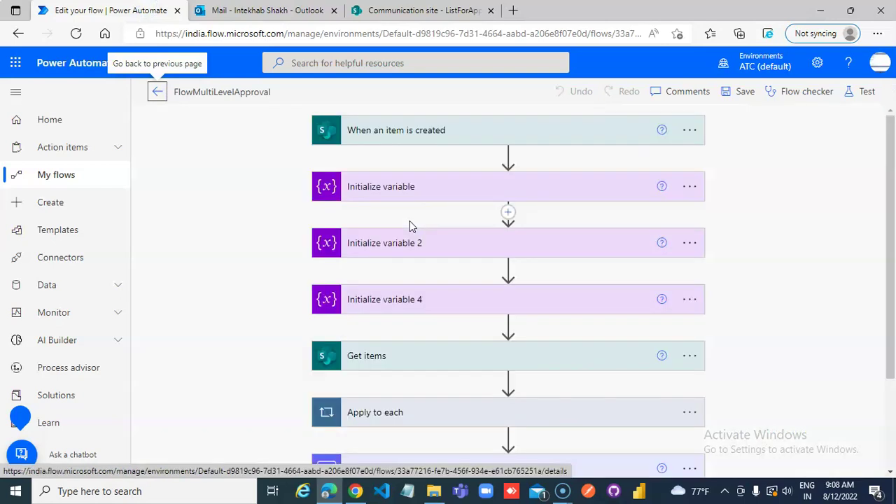
{"action": "scroll", "coordinate": [411, 227], "scroll_direction": "down", "scroll_amount": 2}
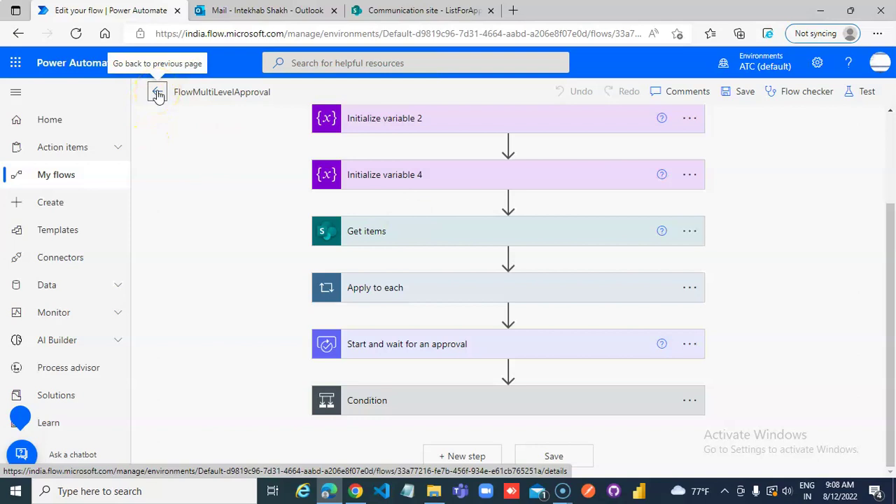
Expand the first Condition, the second approval step and Condition 2's outcome check.
{"action": "left_click", "coordinate": [425, 405]}
{"action": "scroll", "coordinate": [422, 400], "scroll_direction": "down", "scroll_amount": 3}
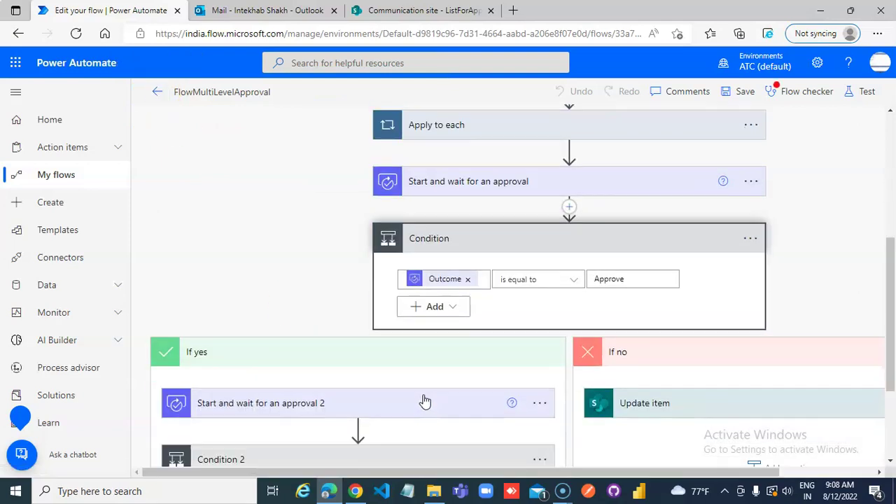
{"action": "scroll", "coordinate": [326, 397], "scroll_direction": "down", "scroll_amount": 3}
{"action": "left_click", "coordinate": [285, 304]}
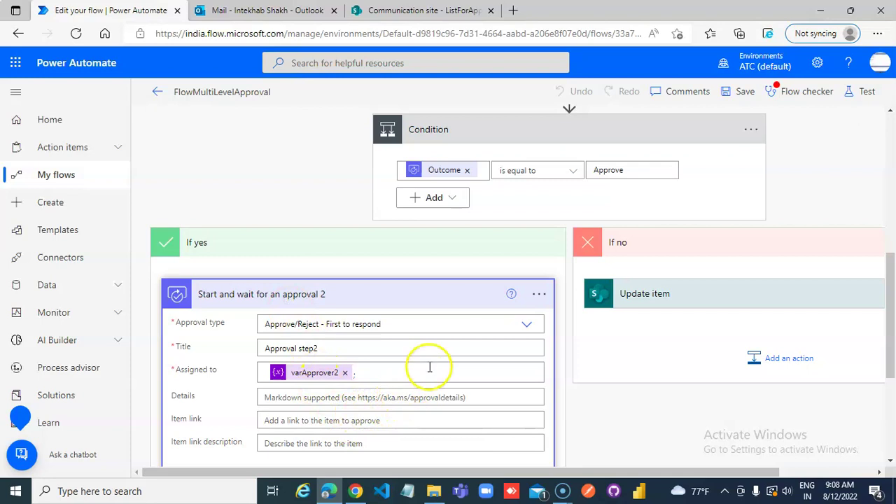
{"action": "scroll", "coordinate": [427, 369], "scroll_direction": "down", "scroll_amount": 4}
{"action": "left_click", "coordinate": [369, 371]}
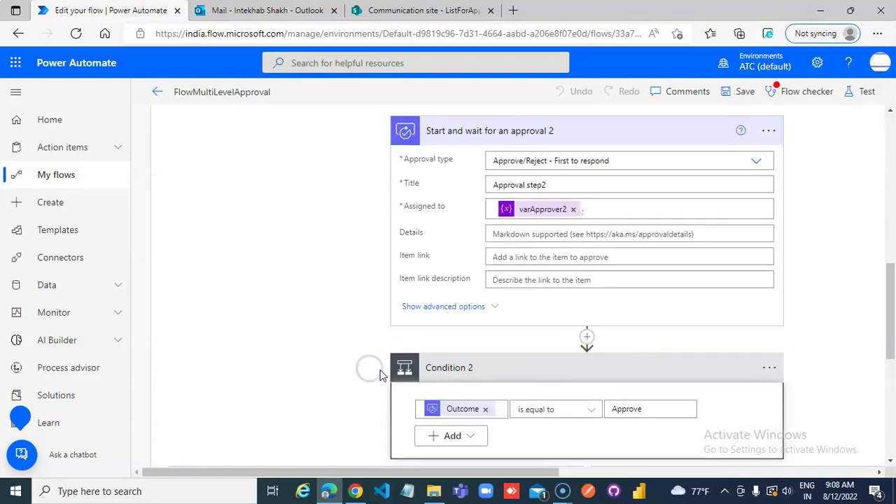
{"action": "scroll", "coordinate": [404, 385], "scroll_direction": "down", "scroll_amount": 4}
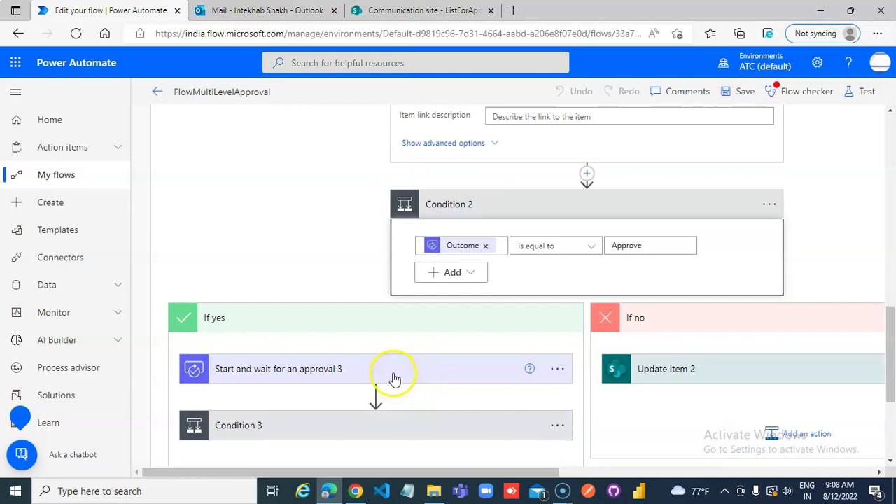
Expand Update item 2, the third approval request, Condition 3 and Update item 3.
{"action": "left_click", "coordinate": [682, 373]}
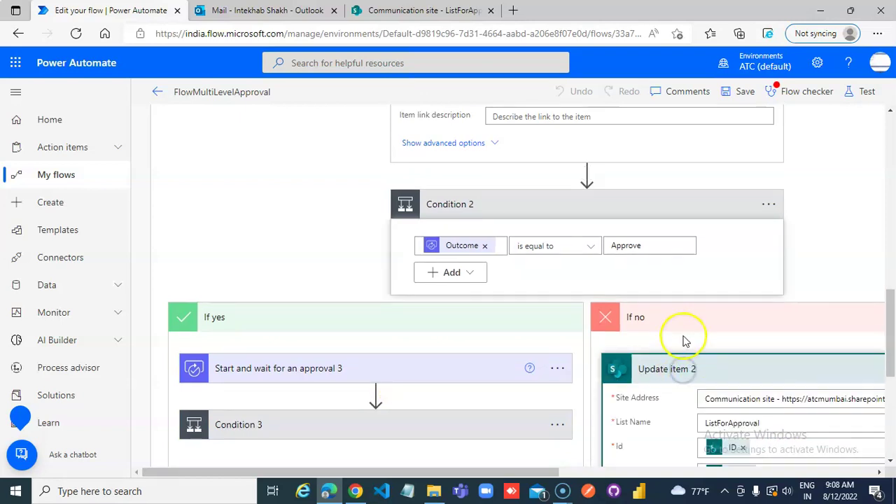
{"action": "scroll", "coordinate": [691, 390], "scroll_direction": "down", "scroll_amount": 4}
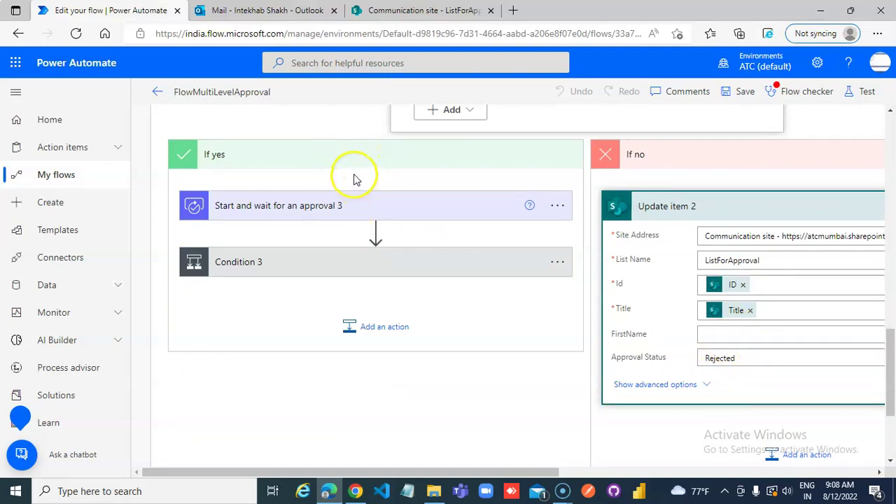
{"action": "left_click", "coordinate": [351, 208]}
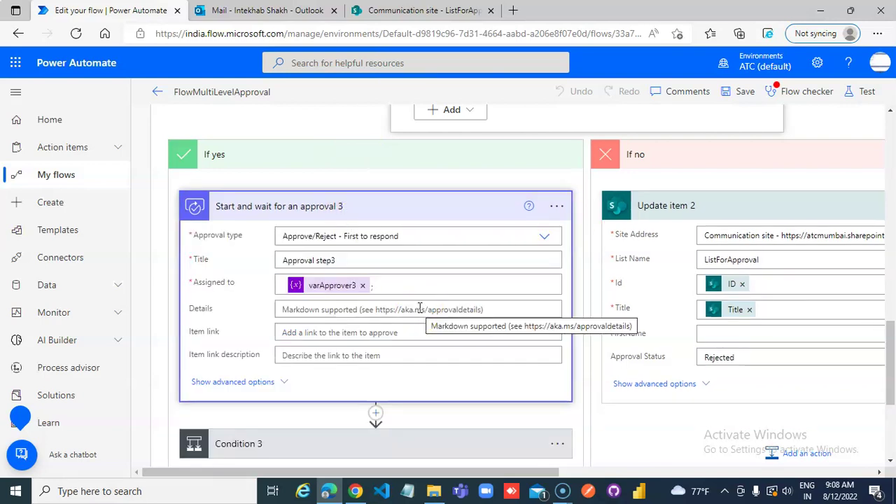
{"action": "scroll", "coordinate": [420, 309], "scroll_direction": "down", "scroll_amount": 3}
{"action": "left_click", "coordinate": [410, 335]}
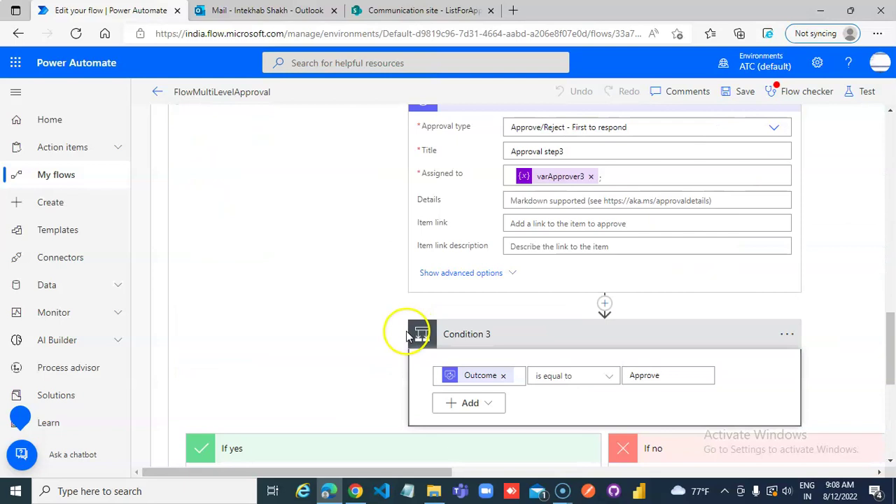
{"action": "scroll", "coordinate": [408, 334], "scroll_direction": "down", "scroll_amount": 3}
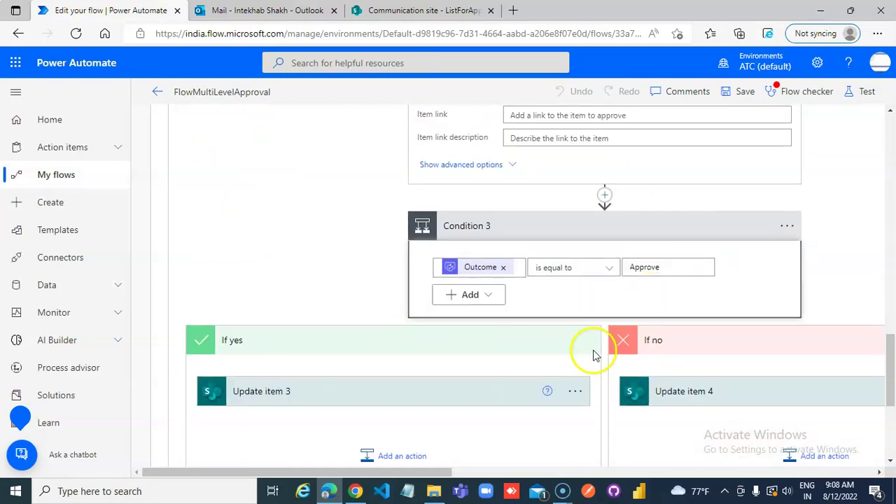
{"action": "left_click", "coordinate": [378, 394]}
{"action": "scroll", "coordinate": [382, 394], "scroll_direction": "down", "scroll_amount": 4}
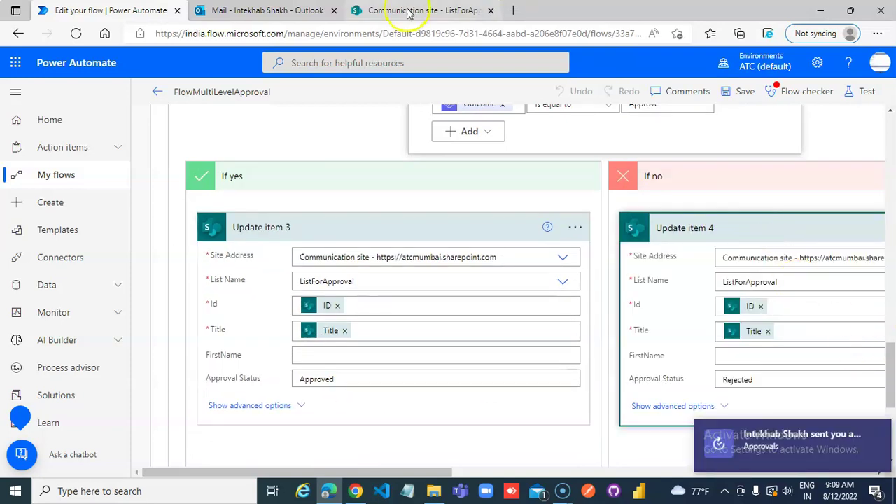
Open the new Approval Step1 email in Outlook and dismiss the mail notifications.
{"action": "left_click", "coordinate": [276, 10]}
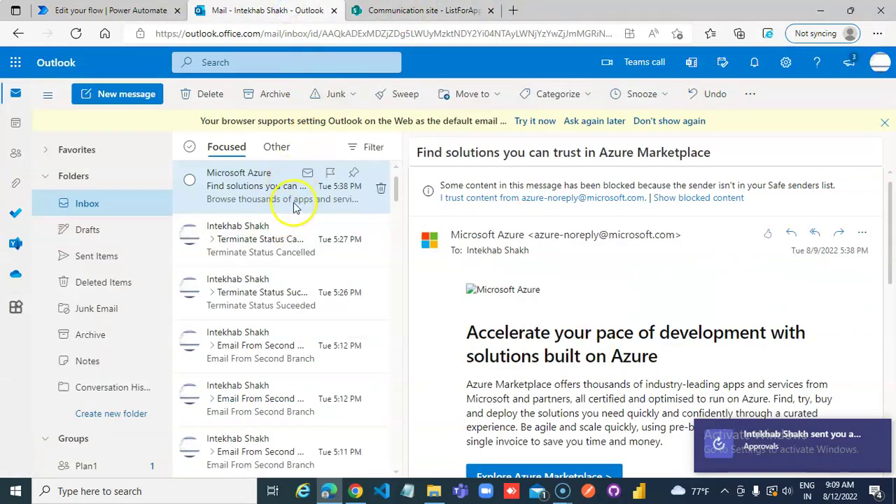
{"action": "left_click", "coordinate": [299, 231]}
{"action": "left_click", "coordinate": [265, 186]}
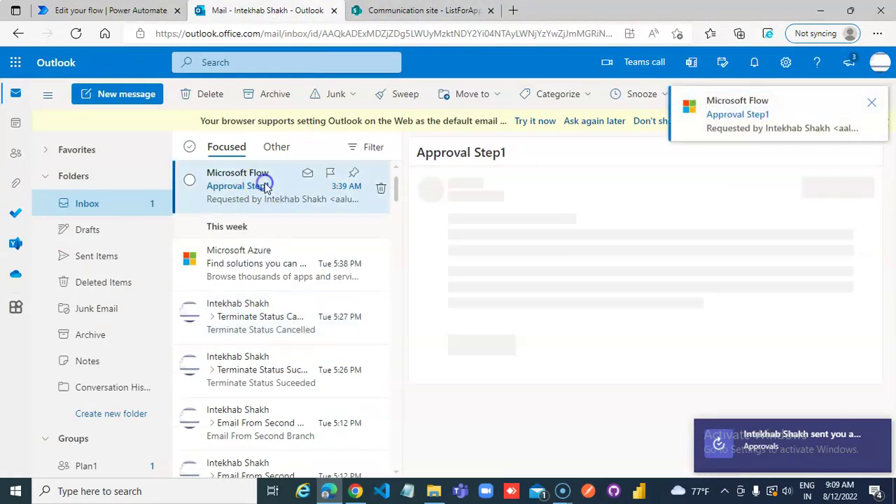
{"action": "left_click", "coordinate": [872, 102]}
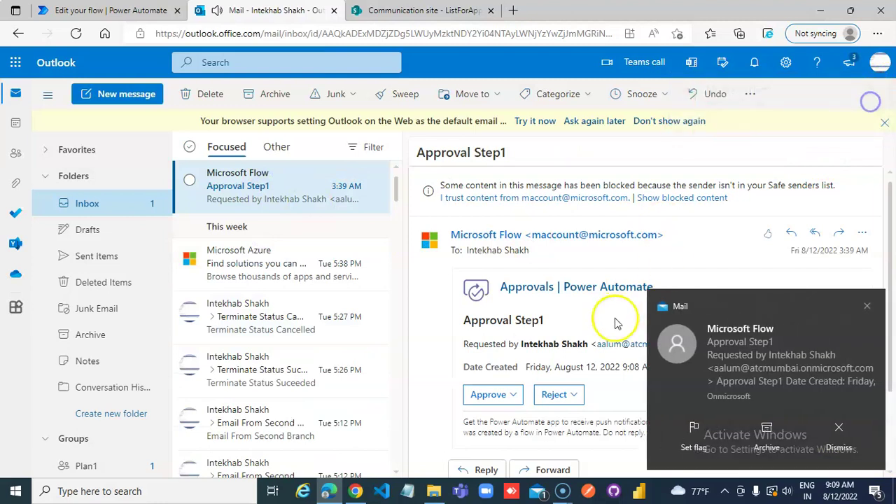
{"action": "left_click", "coordinate": [867, 306]}
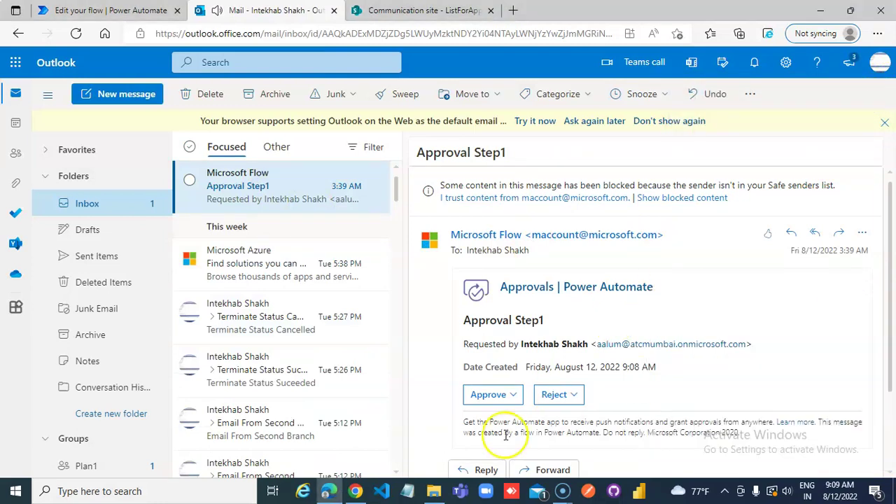
Submit an Approve response to the Step1 request and dismiss the Final status notifications.
{"action": "left_click", "coordinate": [492, 398]}
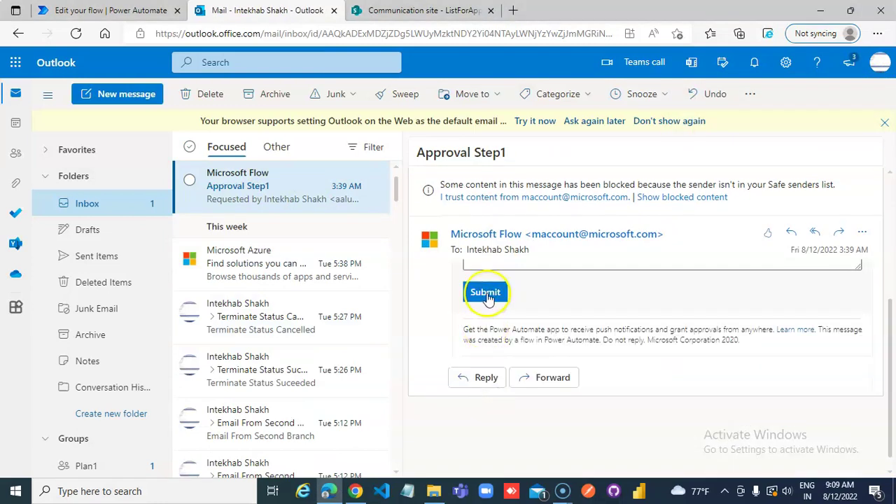
{"action": "left_click", "coordinate": [487, 294]}
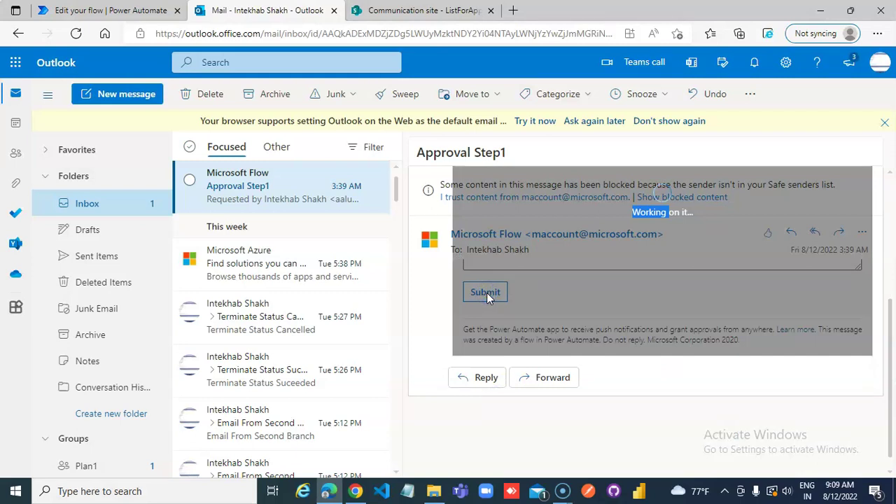
{"action": "left_click", "coordinate": [252, 269]}
{"action": "left_click", "coordinate": [248, 189]}
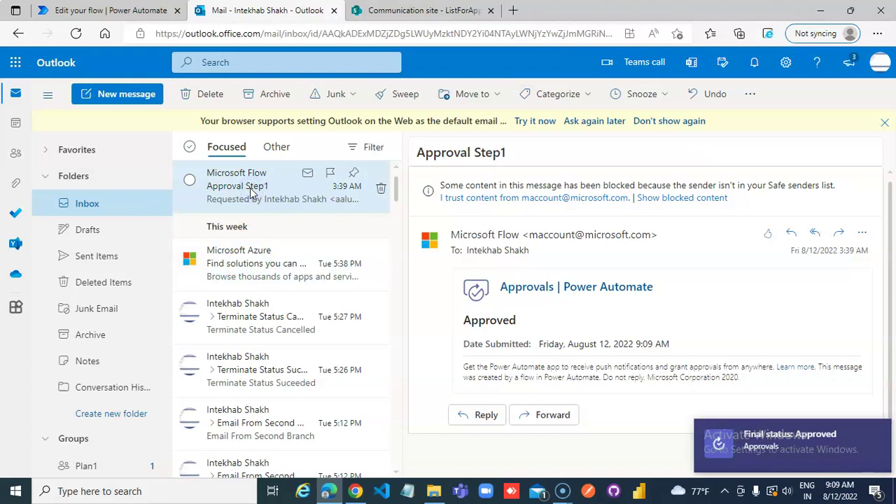
{"action": "left_click", "coordinate": [875, 432]}
{"action": "left_click", "coordinate": [876, 432]}
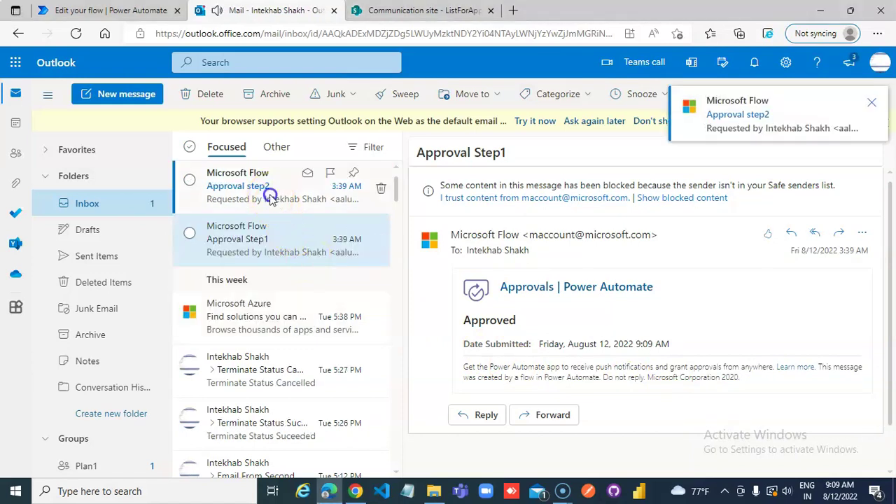
Open the Approval step2 email and submit an Approve response.
{"action": "left_click", "coordinate": [272, 199]}
{"action": "double_click", "coordinate": [272, 199]}
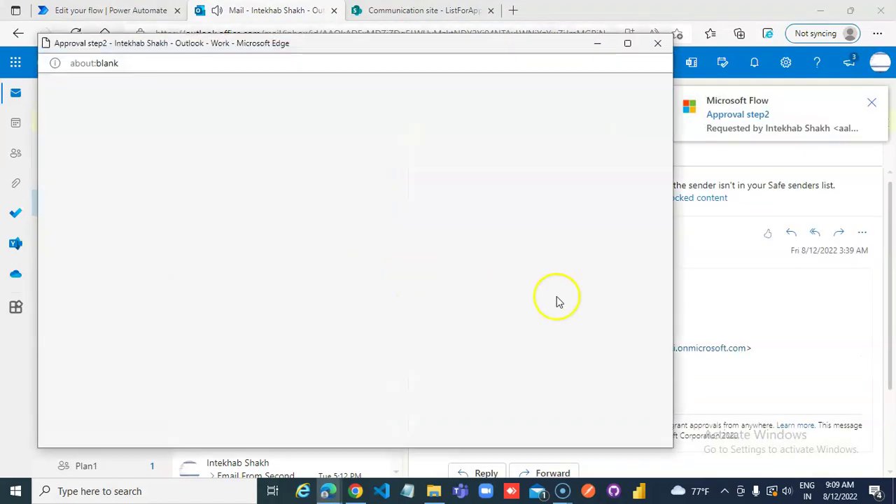
{"action": "left_click", "coordinate": [656, 40]}
{"action": "left_click", "coordinate": [869, 306]}
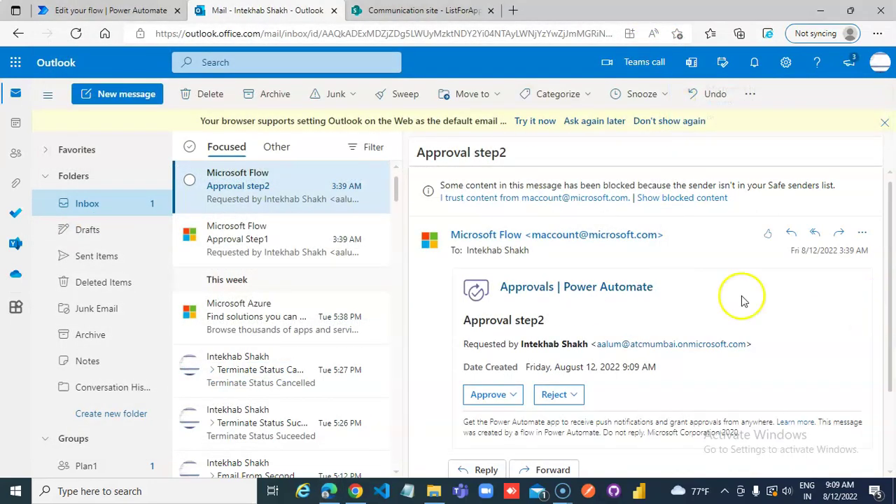
{"action": "left_click", "coordinate": [508, 396]}
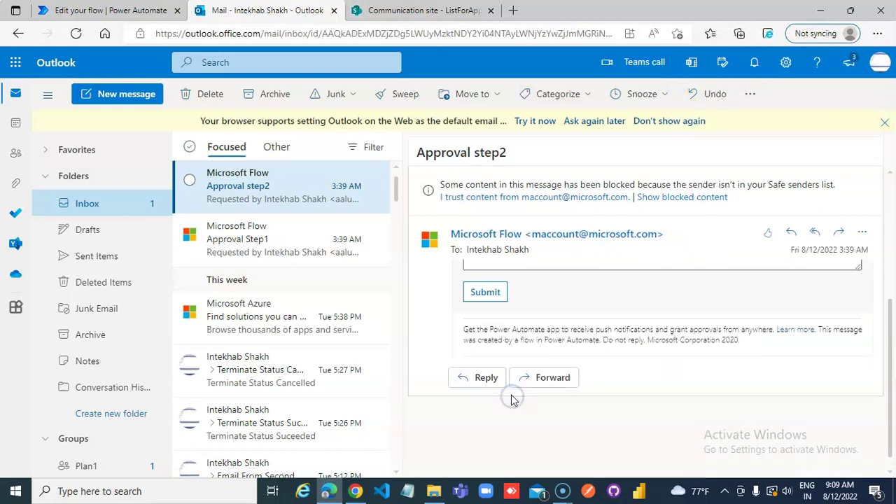
{"action": "left_click", "coordinate": [485, 293]}
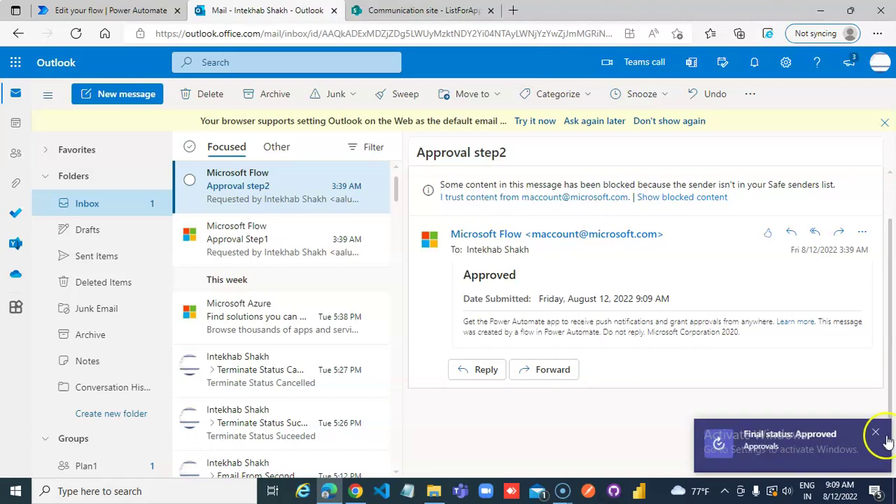
{"action": "left_click", "coordinate": [877, 434]}
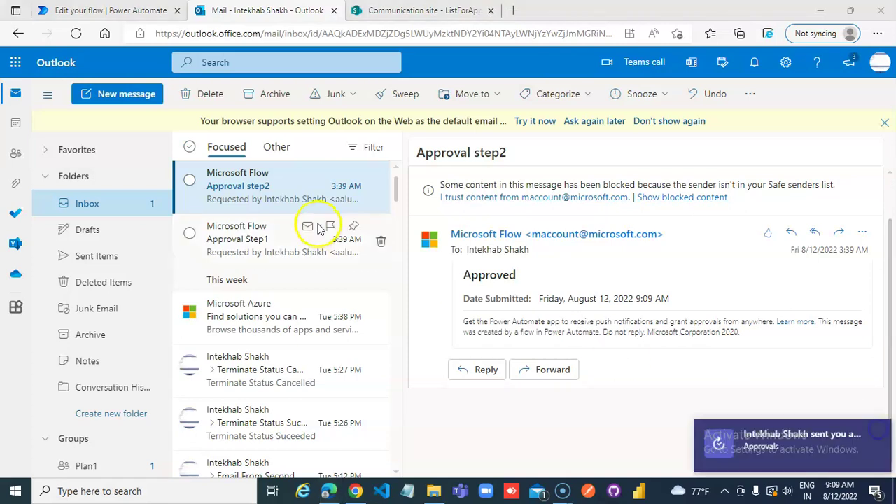
Approve and submit the Approval step3 request, then return to the SharePoint list.
{"action": "left_click", "coordinate": [256, 238]}
{"action": "left_click", "coordinate": [879, 434]}
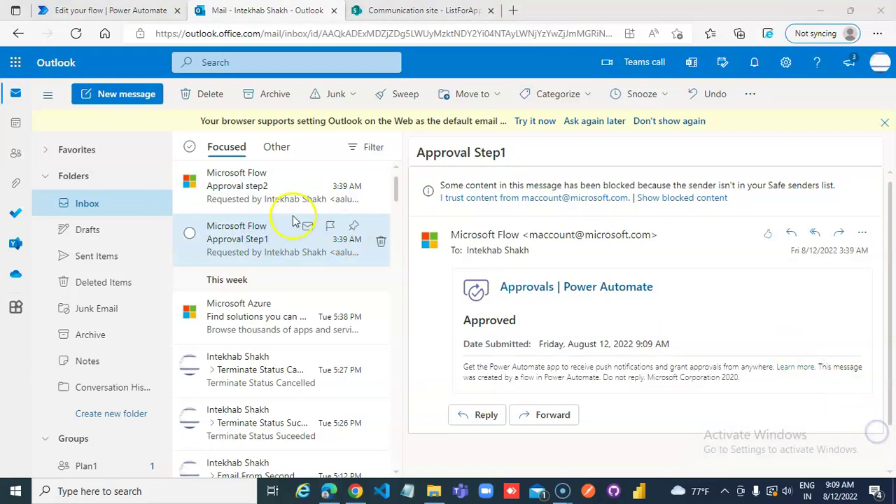
{"action": "left_click", "coordinate": [263, 193]}
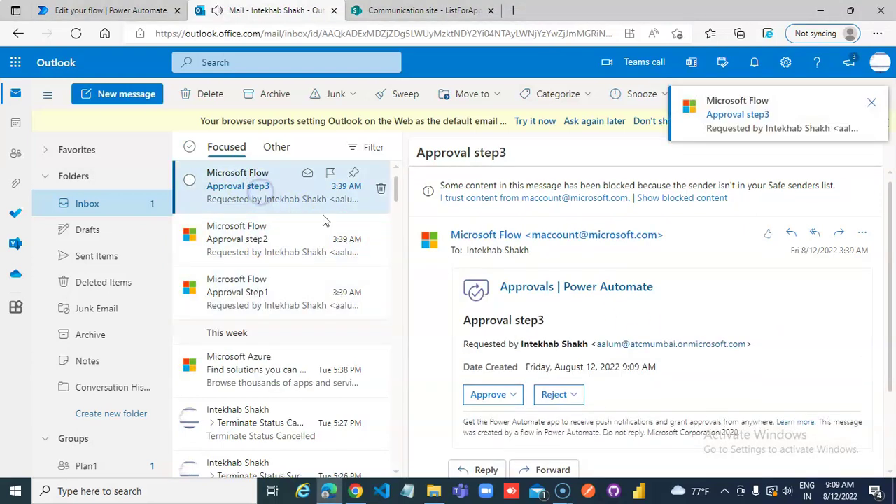
{"action": "left_click", "coordinate": [488, 395]}
{"action": "left_click", "coordinate": [493, 293]}
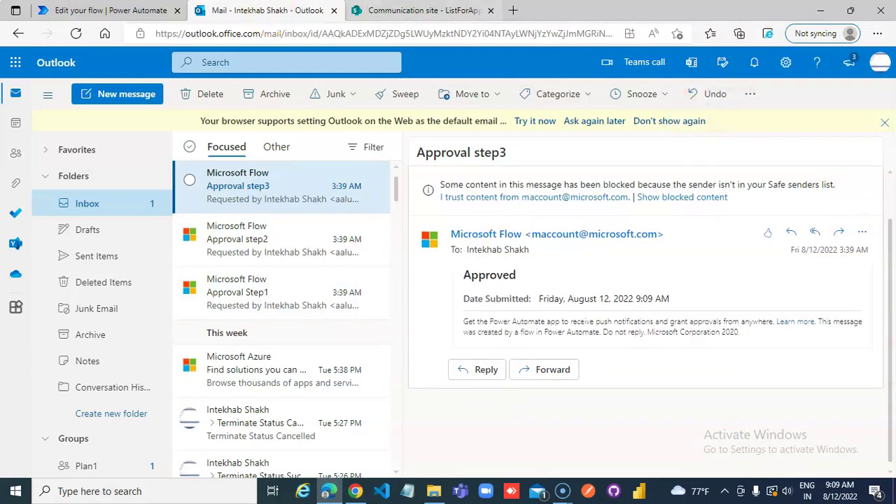
{"action": "left_click", "coordinate": [424, 10]}
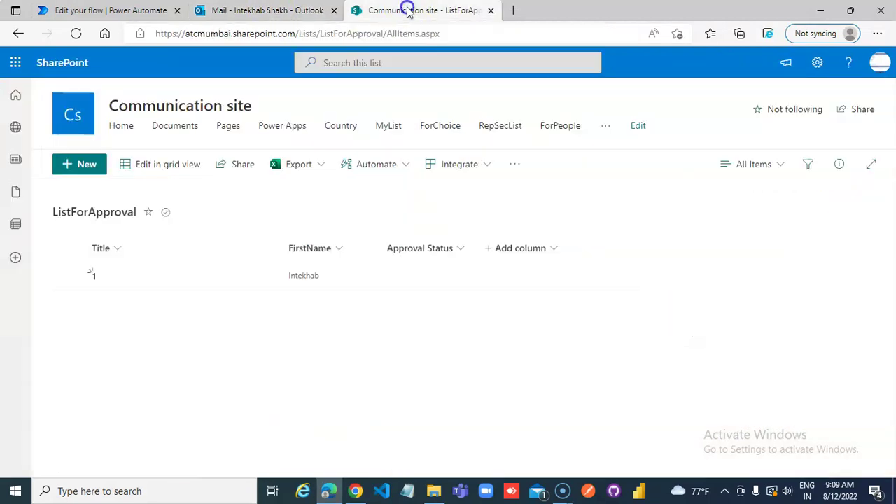
Refresh ListForApproval to see item 1 marked Approved, then reopen the Approval step2 email.
{"action": "left_click", "coordinate": [76, 33]}
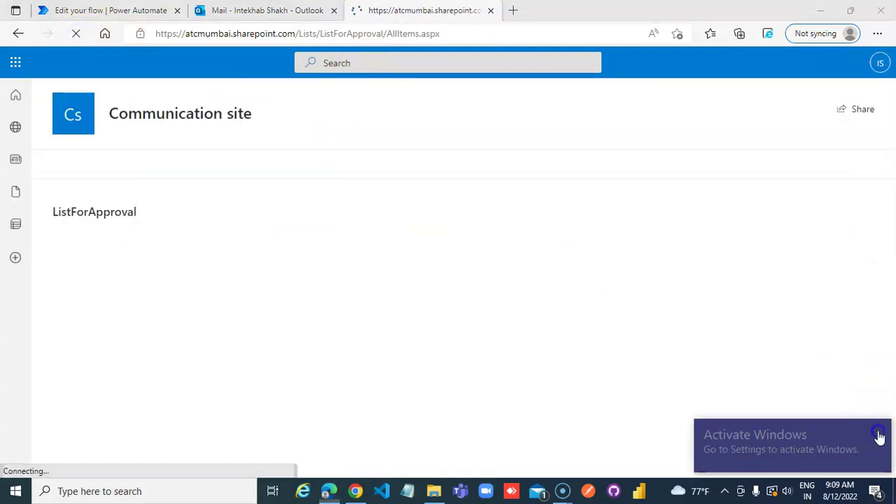
{"action": "left_click", "coordinate": [124, 9]}
{"action": "left_click", "coordinate": [270, 10]}
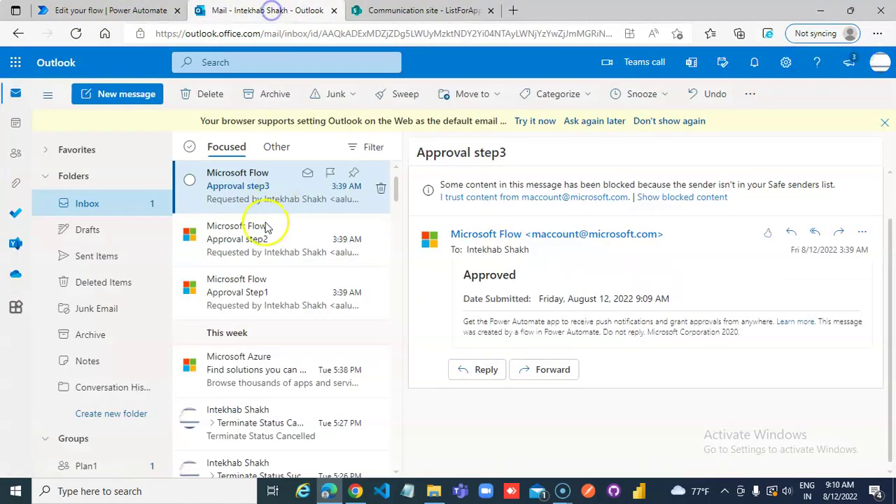
{"action": "left_click", "coordinate": [258, 228]}
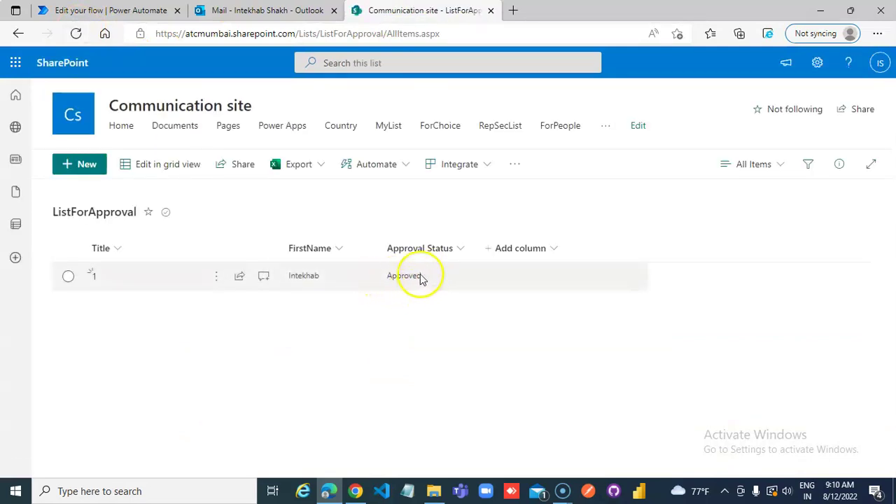
Start a manual test run of the flow in Power Automate.
{"action": "left_click", "coordinate": [95, 11]}
{"action": "scroll", "coordinate": [440, 280], "scroll_direction": "up", "scroll_amount": 10}
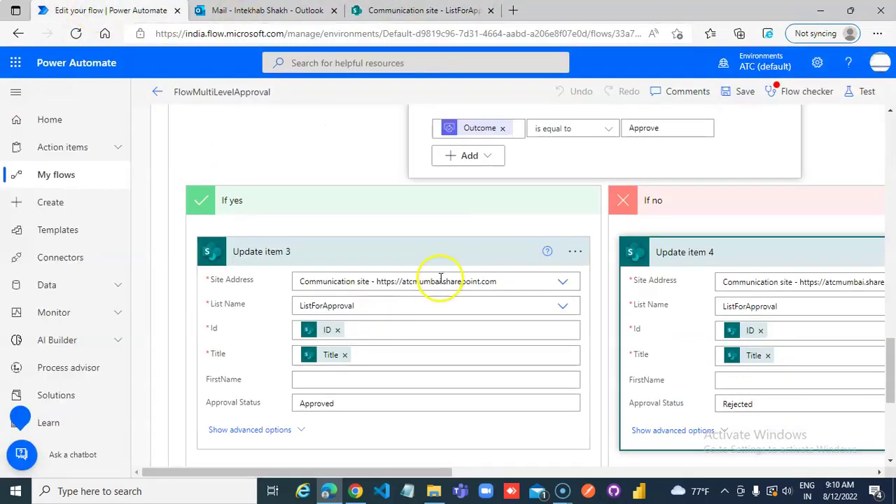
{"action": "scroll", "coordinate": [769, 155], "scroll_direction": "left", "scroll_amount": 5}
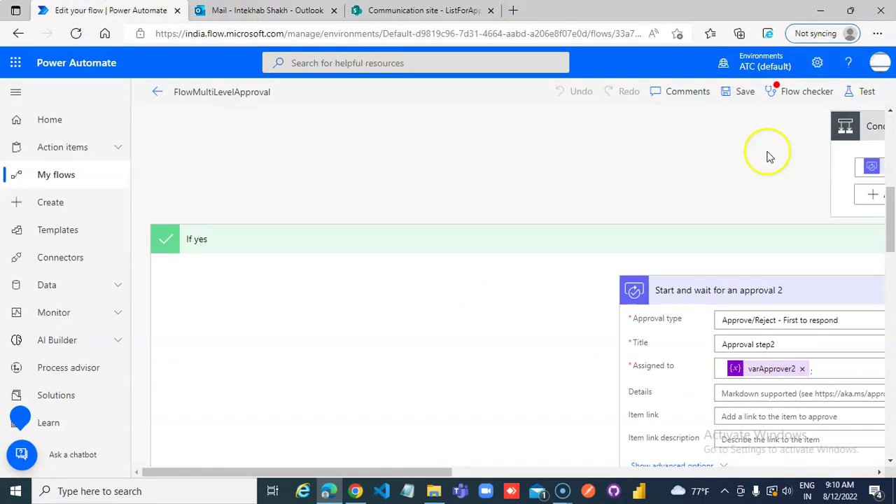
{"action": "left_click", "coordinate": [866, 92]}
{"action": "left_click", "coordinate": [704, 124]}
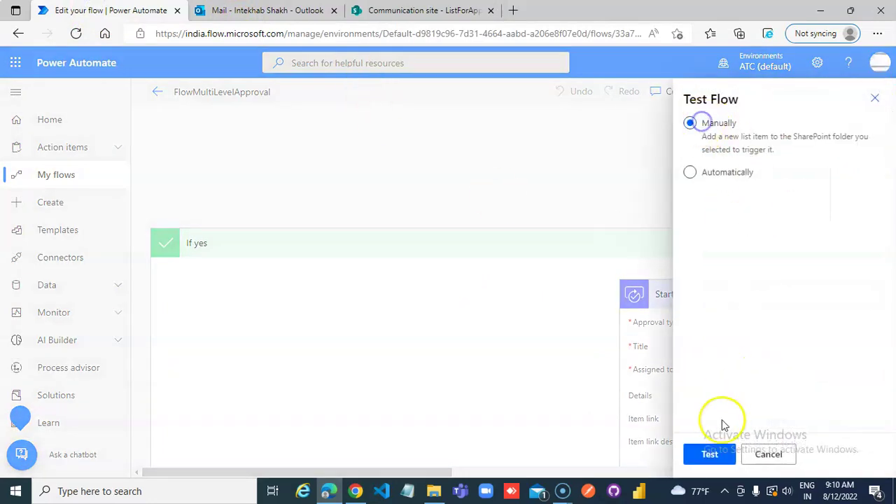
{"action": "left_click", "coordinate": [709, 454]}
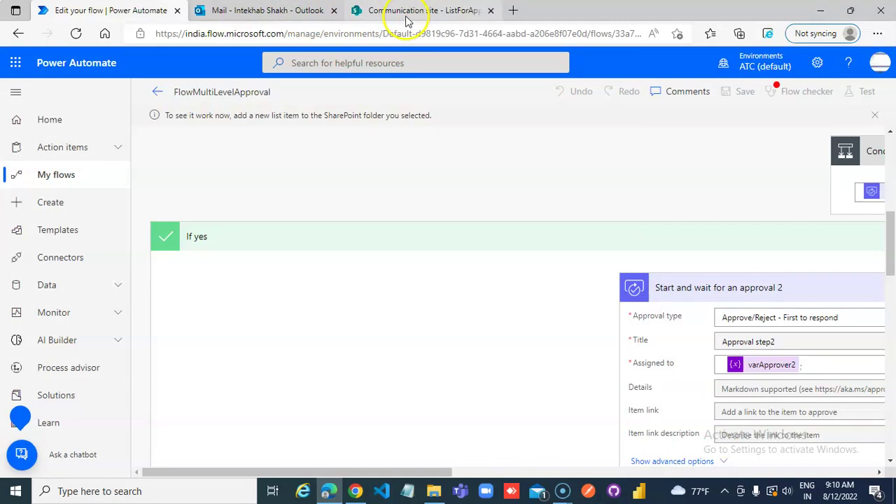
Add a ListForApproval item with Title 2 and a first name, and save it.
{"action": "left_click", "coordinate": [406, 10]}
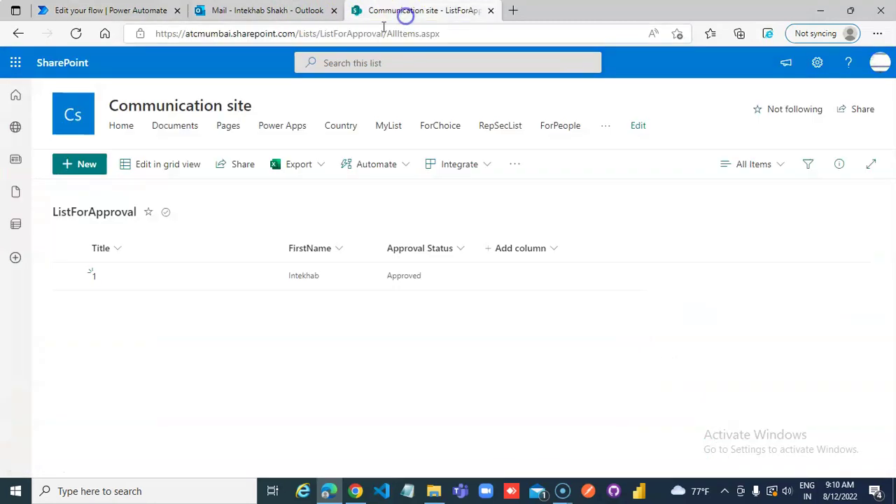
{"action": "left_click", "coordinate": [86, 167]}
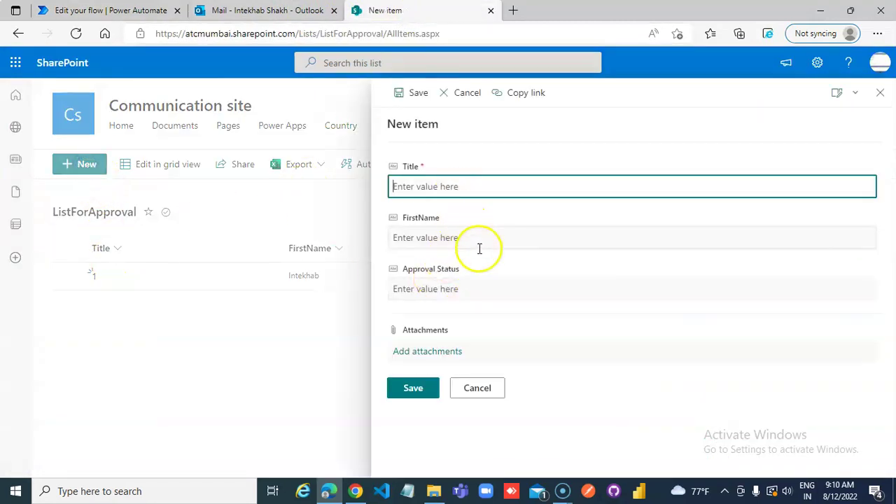
{"action": "type", "text": "2"}
{"action": "left_click", "coordinate": [445, 237]}
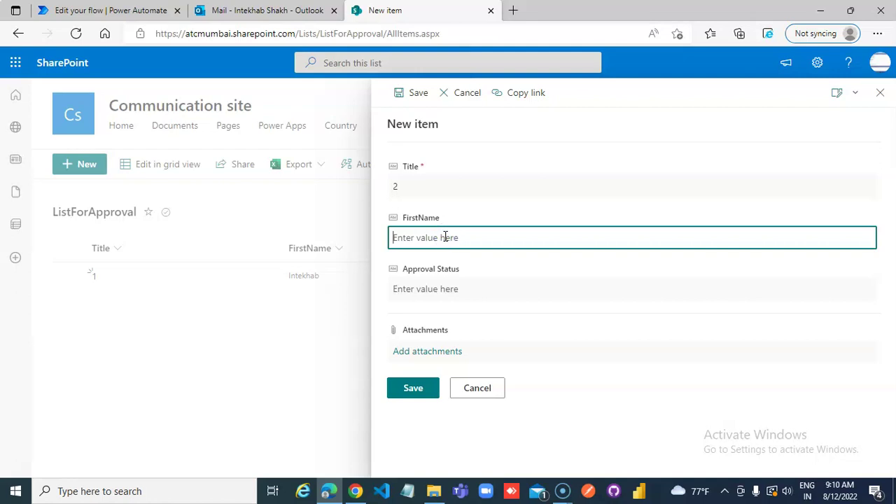
{"action": "left_click", "coordinate": [412, 387]}
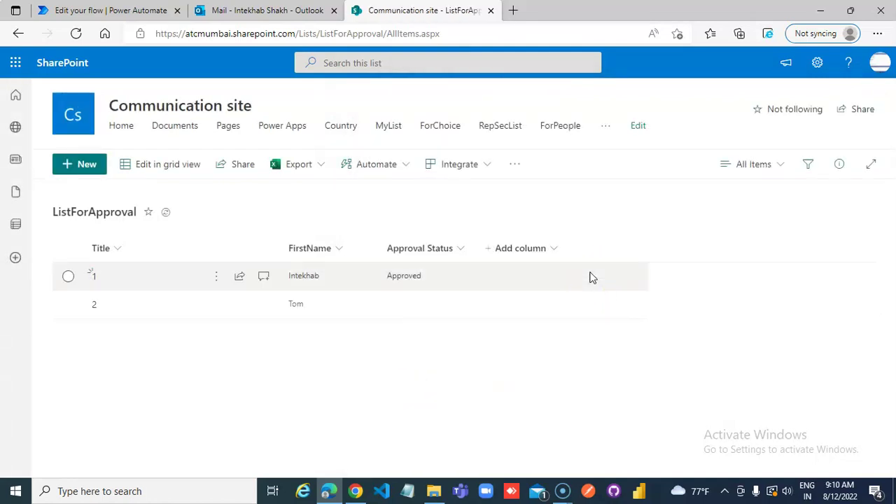
Delete the old Approval step3, step2 and Step1 emails from the inbox.
{"action": "left_click", "coordinate": [235, 10]}
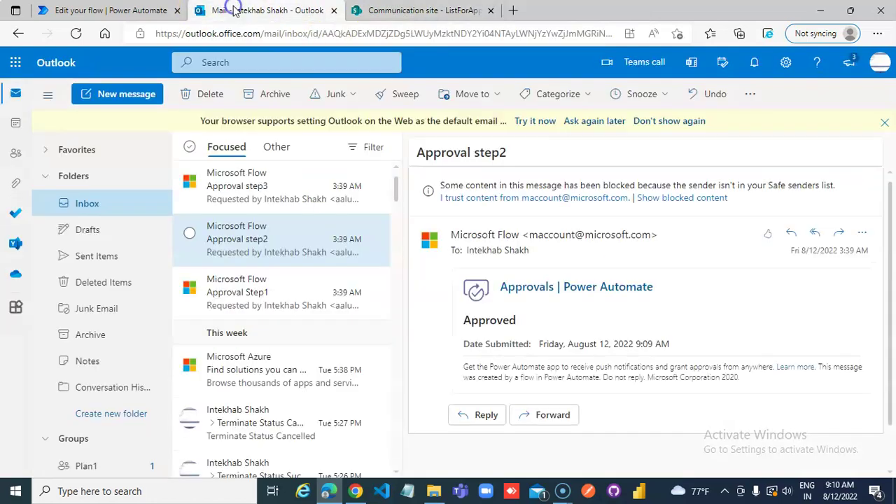
{"action": "left_click", "coordinate": [192, 181]}
{"action": "left_click", "coordinate": [190, 232]}
{"action": "left_click", "coordinate": [189, 286]}
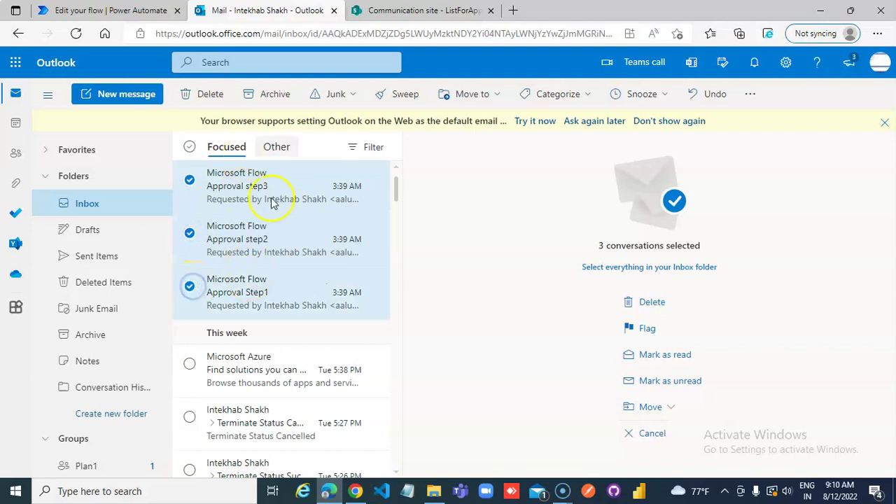
{"action": "left_click", "coordinate": [202, 94]}
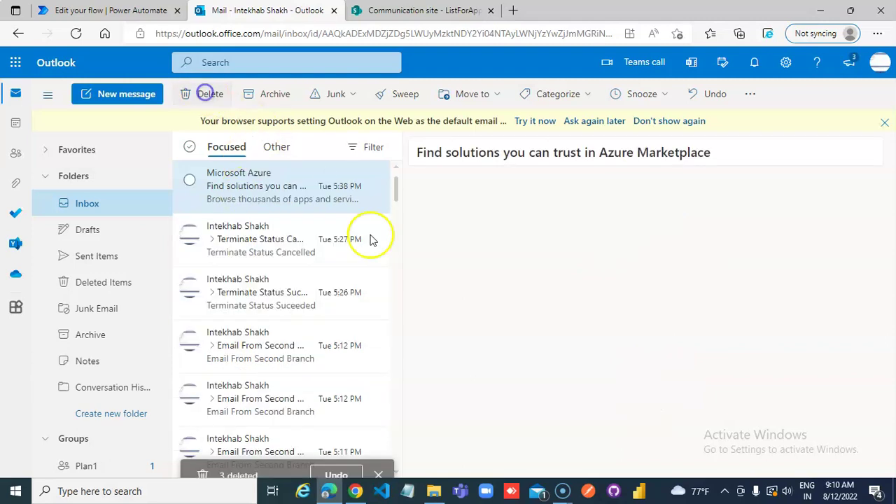
{"action": "left_click", "coordinate": [159, 12]}
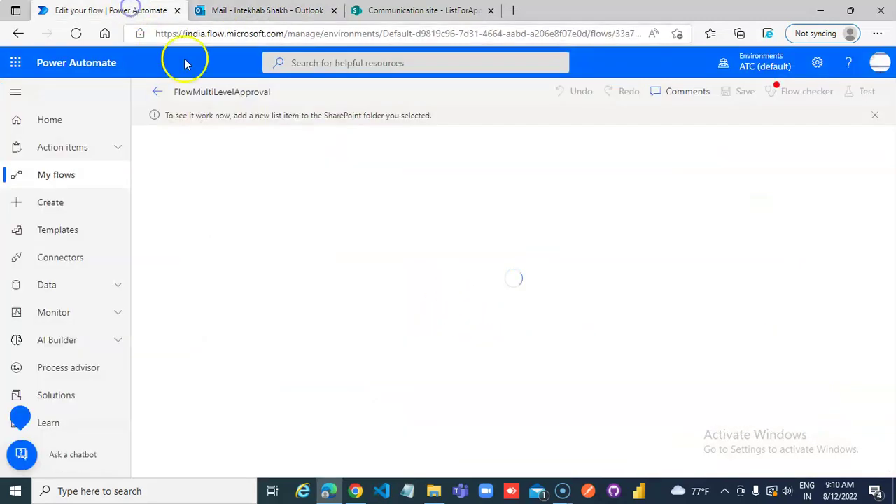
{"action": "left_click", "coordinate": [384, 15]}
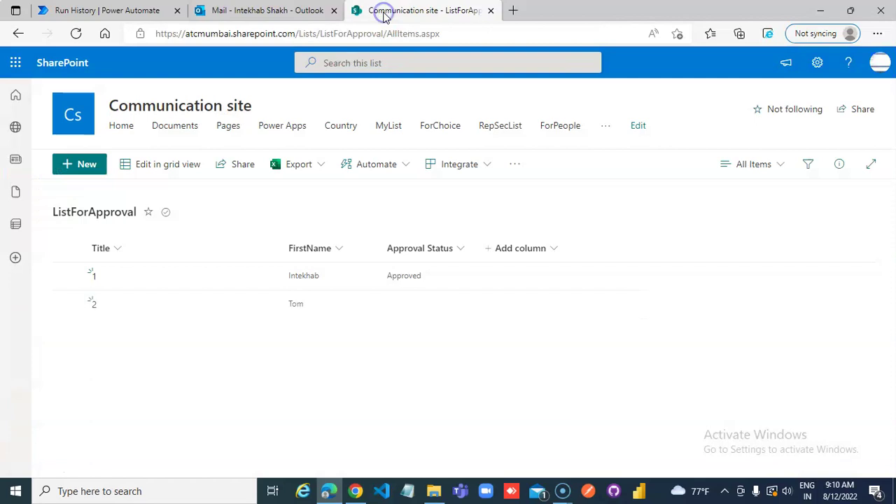
{"action": "left_click", "coordinate": [213, 10]}
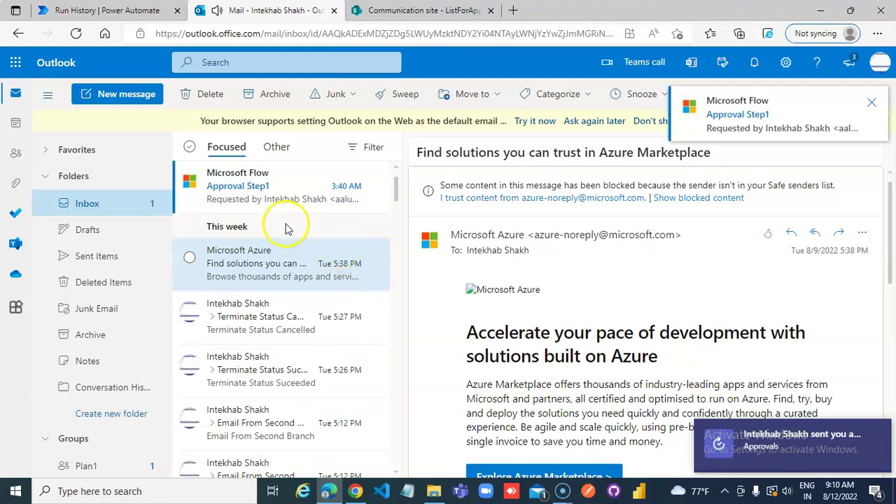
Reject the new Approval Step1 request for item 2 and submit the response.
{"action": "double_click", "coordinate": [279, 196]}
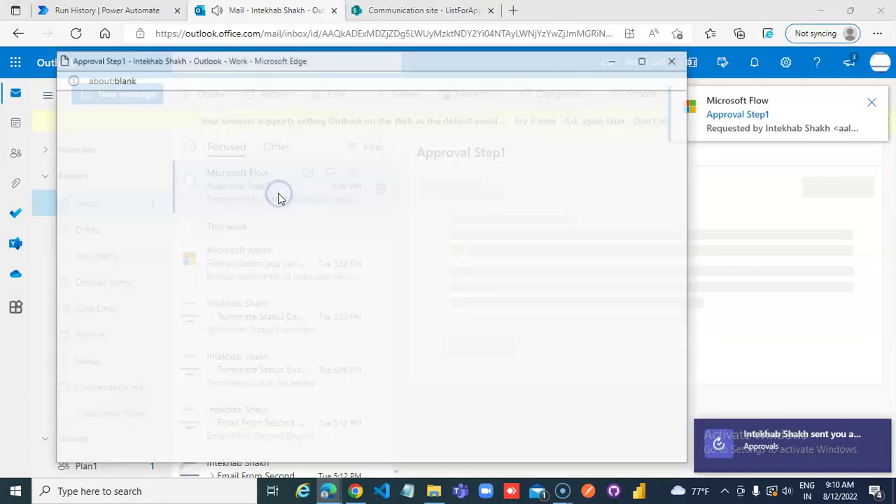
{"action": "left_click", "coordinate": [674, 62]}
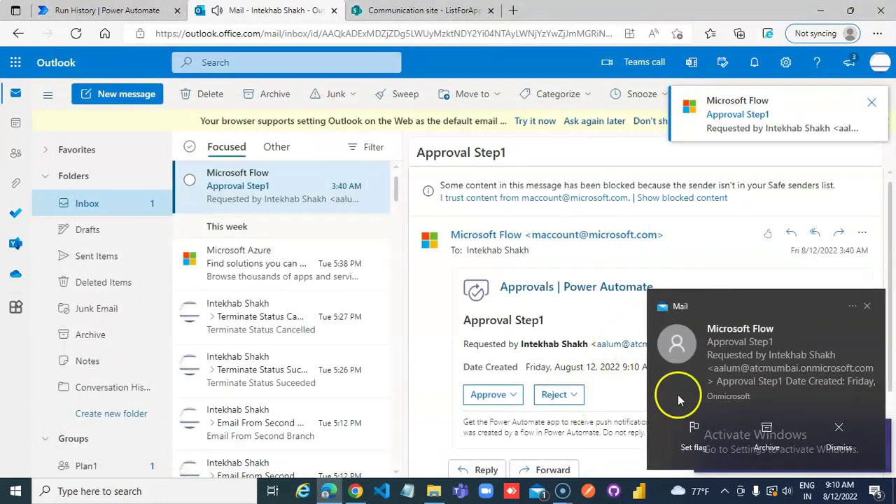
{"action": "left_click", "coordinate": [868, 306]}
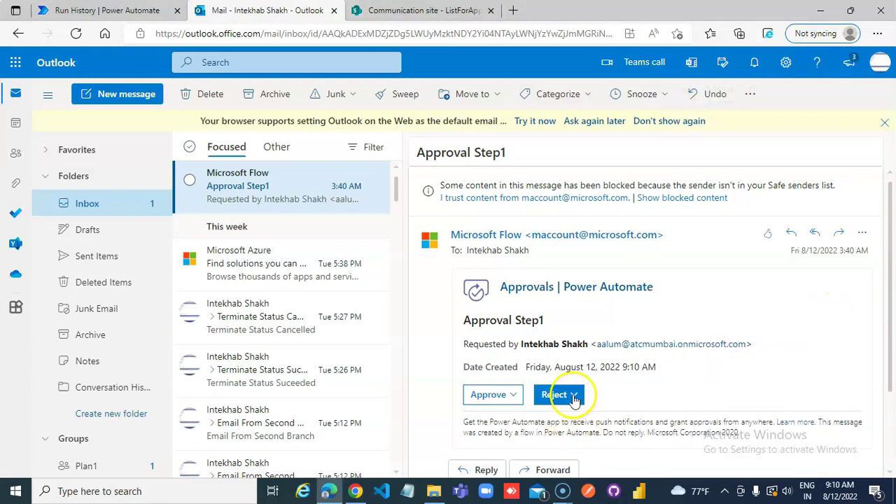
{"action": "left_click", "coordinate": [569, 394]}
{"action": "left_click", "coordinate": [483, 293]}
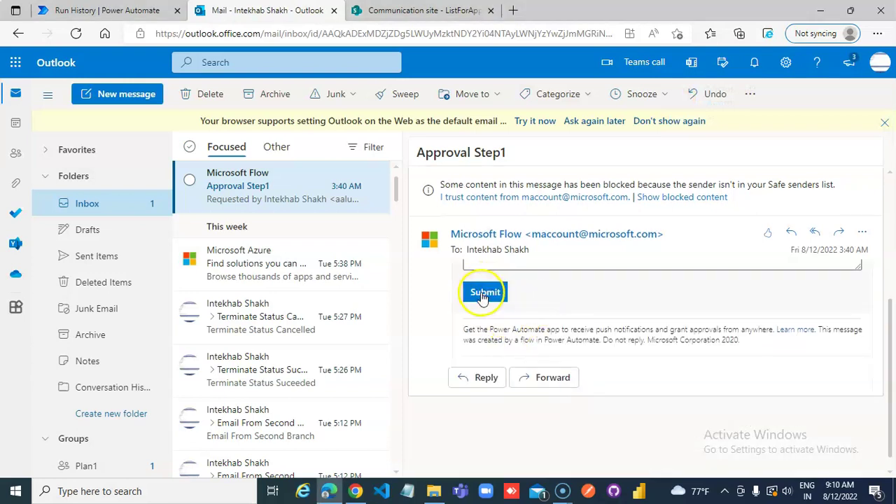
{"action": "left_click", "coordinate": [231, 256]}
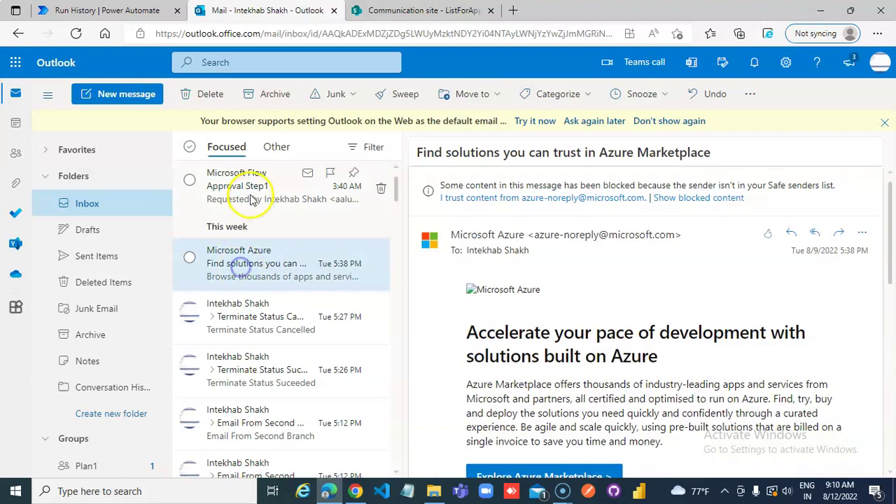
{"action": "left_click", "coordinate": [250, 190]}
Confirm item 2 shows Rejected in ListForApproval, then start a new list item form.
{"action": "left_click", "coordinate": [105, 10]}
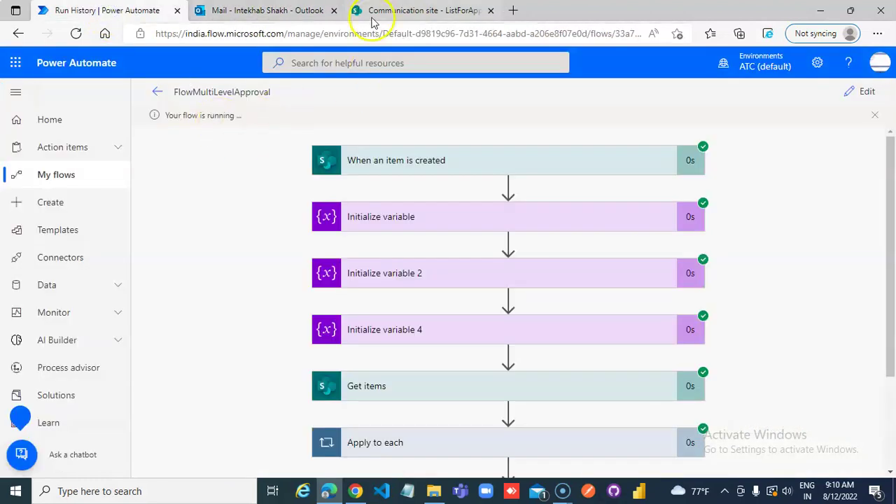
{"action": "left_click", "coordinate": [391, 10]}
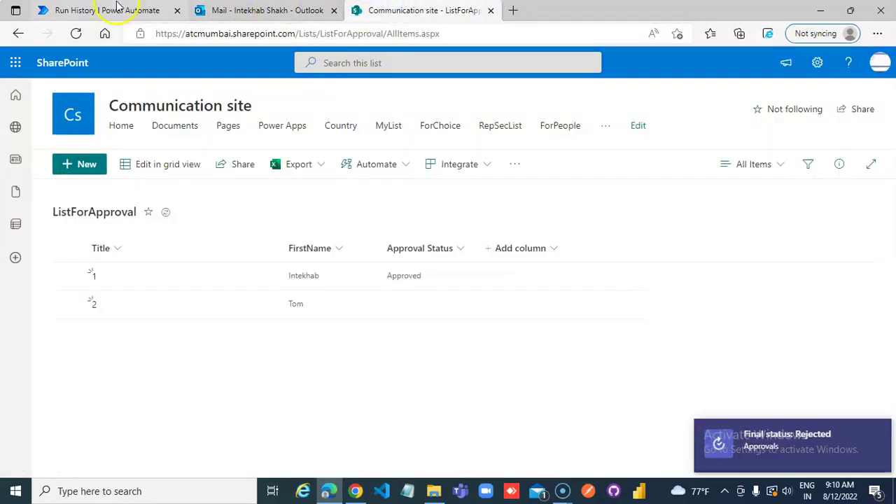
{"action": "left_click", "coordinate": [879, 431]}
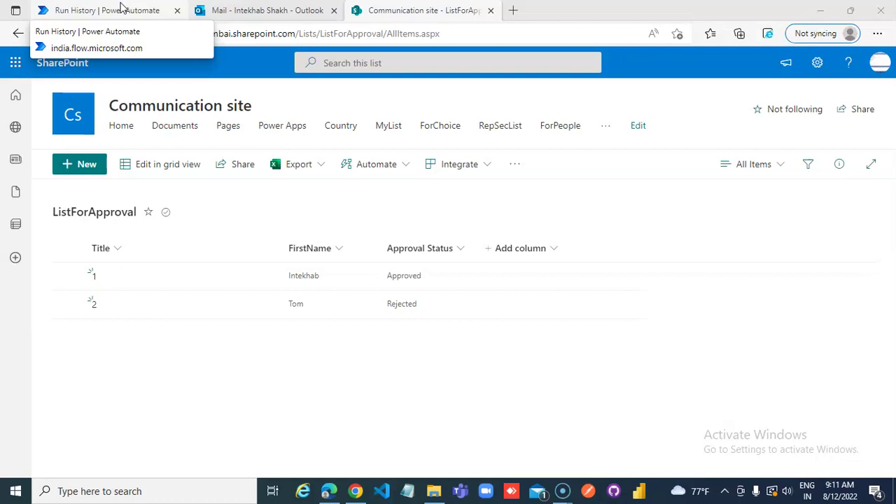
{"action": "left_click", "coordinate": [220, 14]}
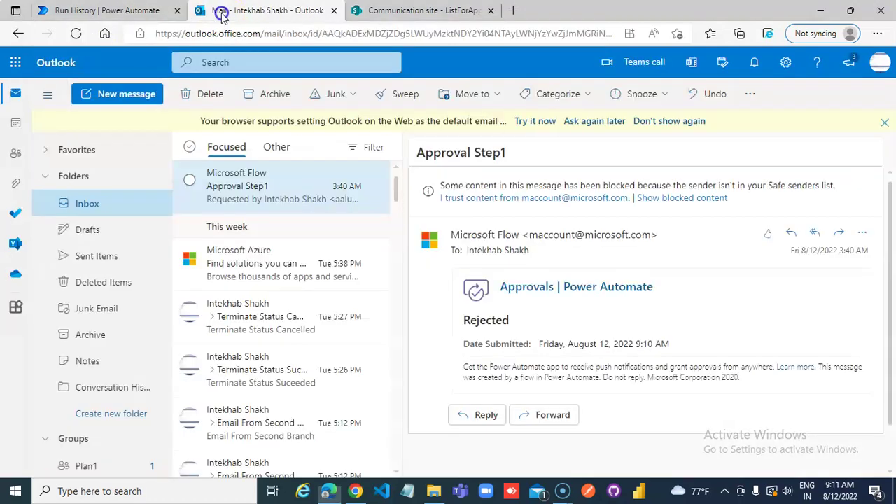
{"action": "left_click", "coordinate": [394, 12]}
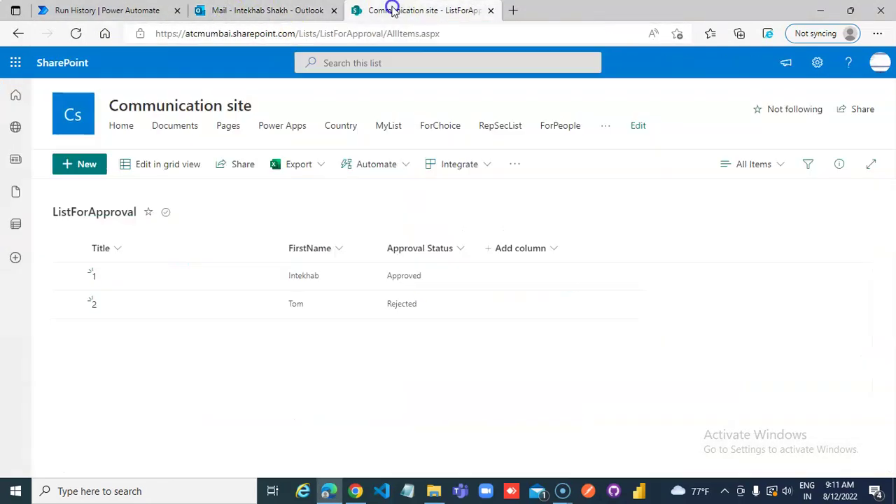
{"action": "left_click", "coordinate": [82, 167]}
Save list item Title 3 with a first name entered, then go back to Outlook.
{"action": "type", "text": "3"}
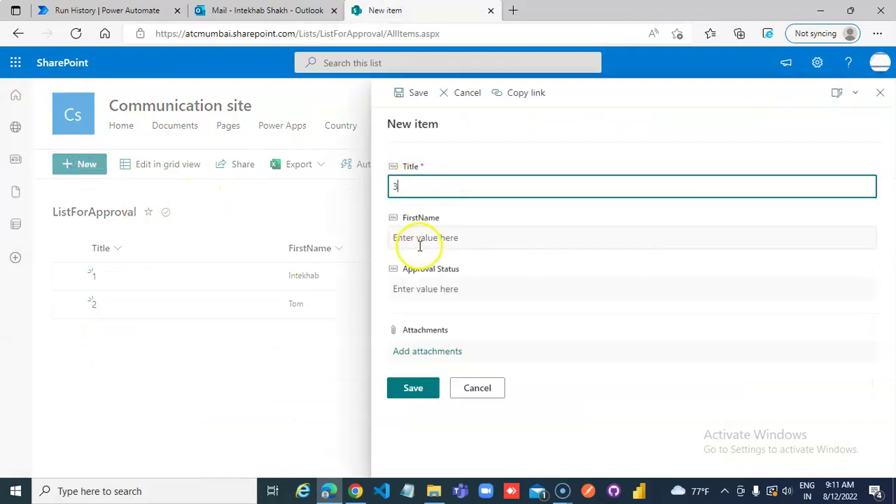
{"action": "left_click", "coordinate": [419, 238]}
{"action": "type", "text": "anne"}
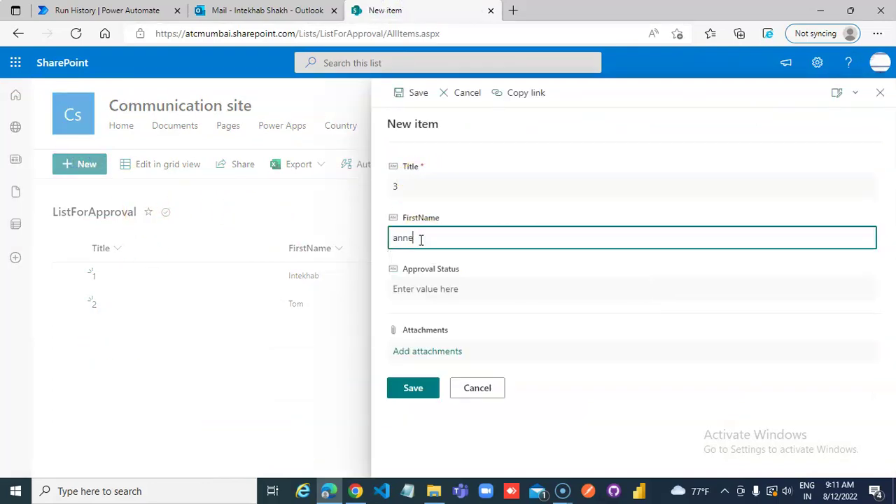
{"action": "left_click", "coordinate": [412, 388]}
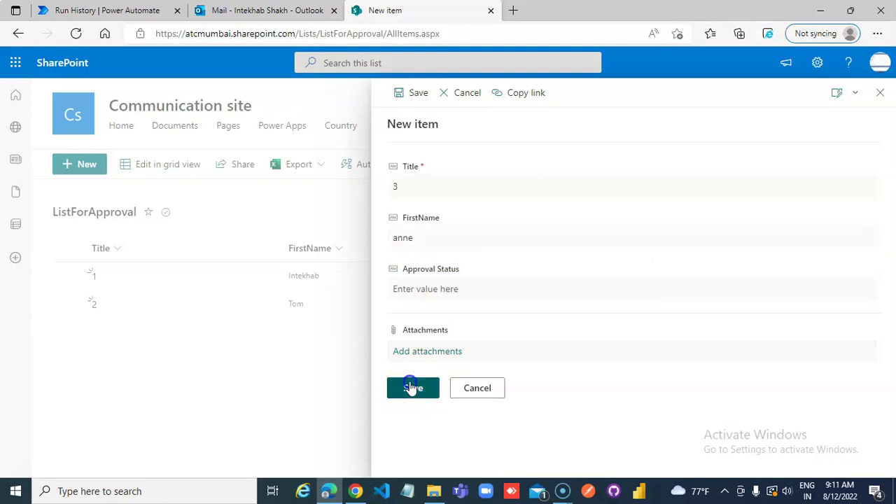
{"action": "left_click", "coordinate": [228, 12]}
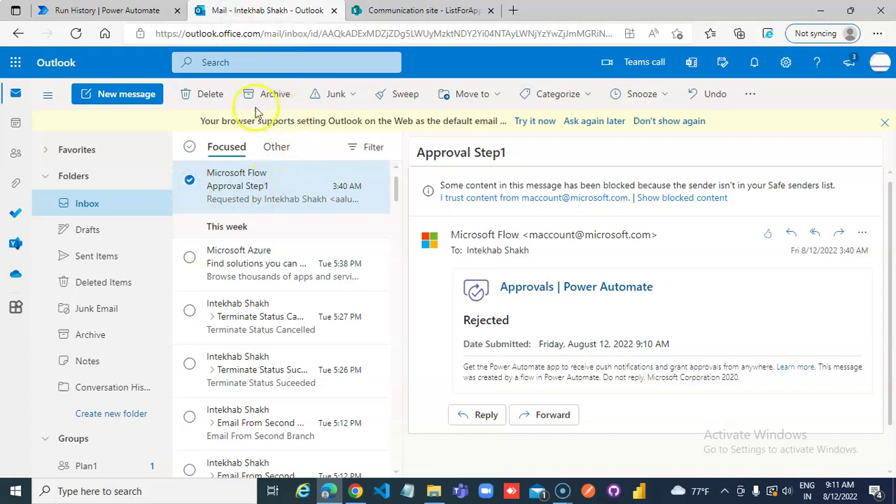
Delete the finished Approval Step1 email, then check the list and run history before returning to the inbox.
{"action": "left_click", "coordinate": [209, 94]}
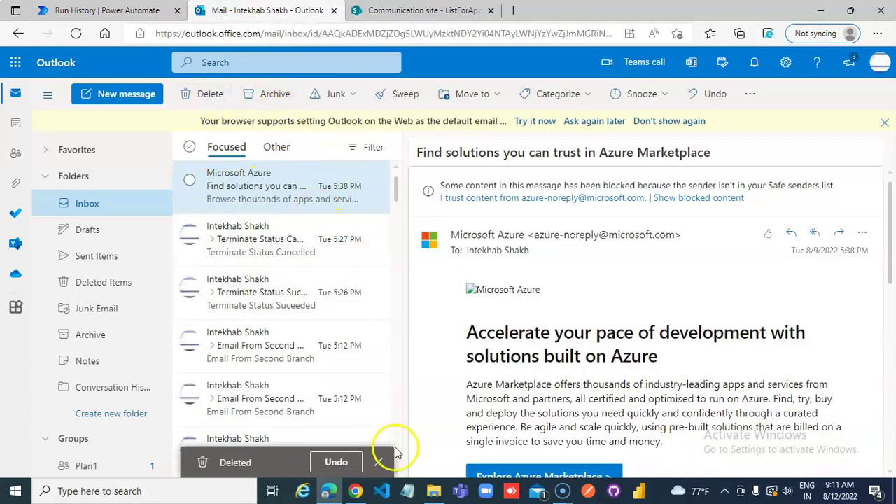
{"action": "left_click", "coordinate": [379, 462]}
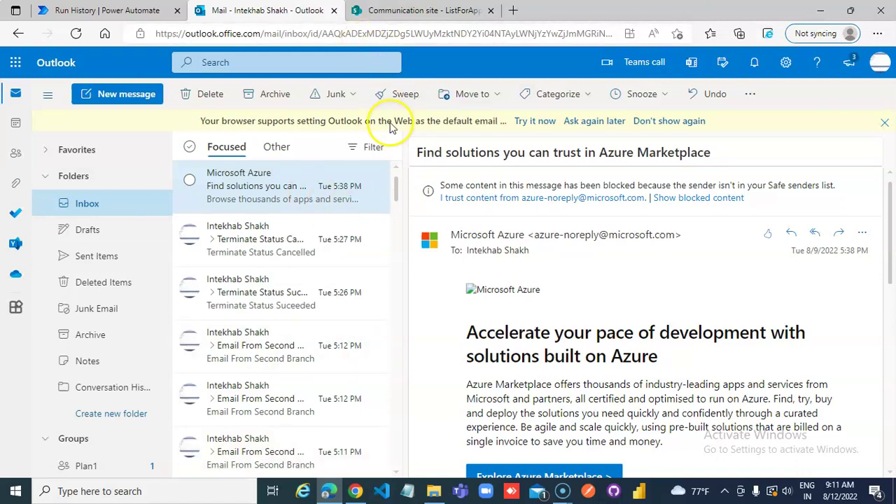
{"action": "left_click", "coordinate": [396, 12]}
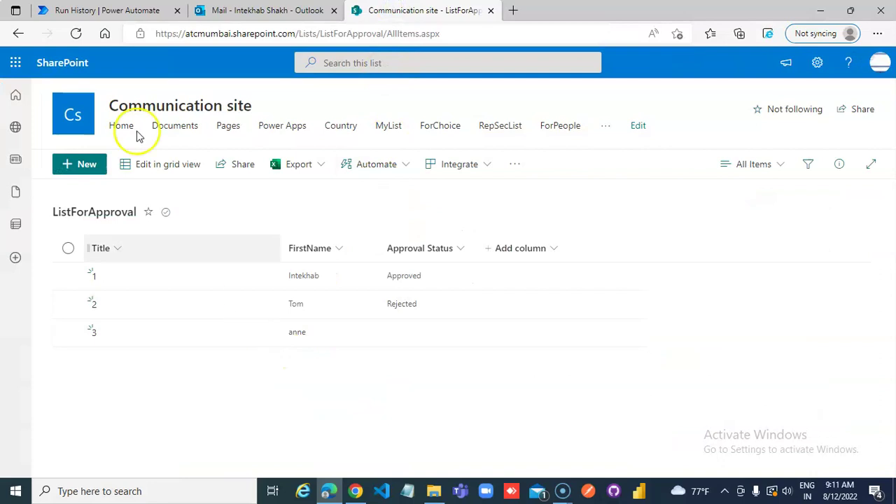
{"action": "left_click", "coordinate": [77, 34]}
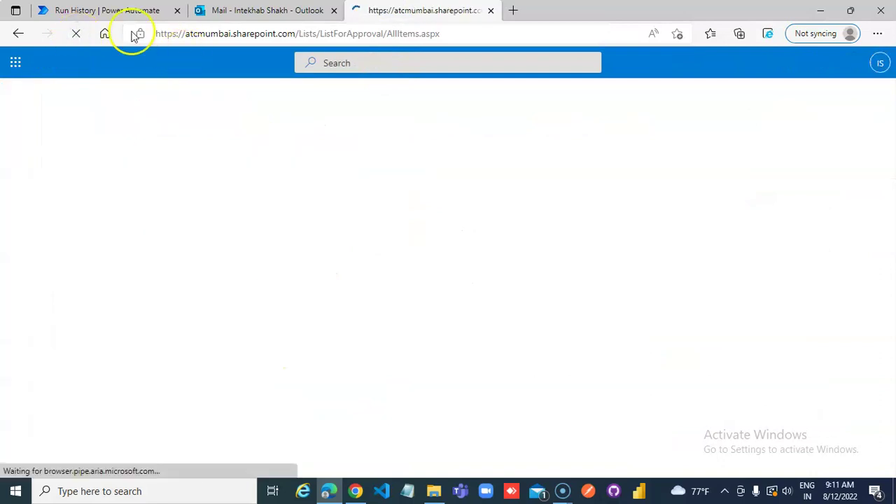
{"action": "left_click", "coordinate": [119, 11]}
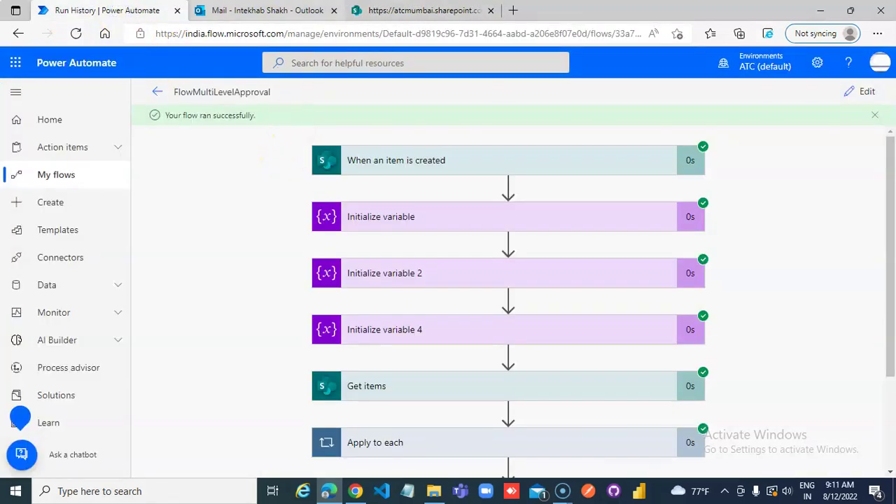
{"action": "left_click", "coordinate": [424, 12]}
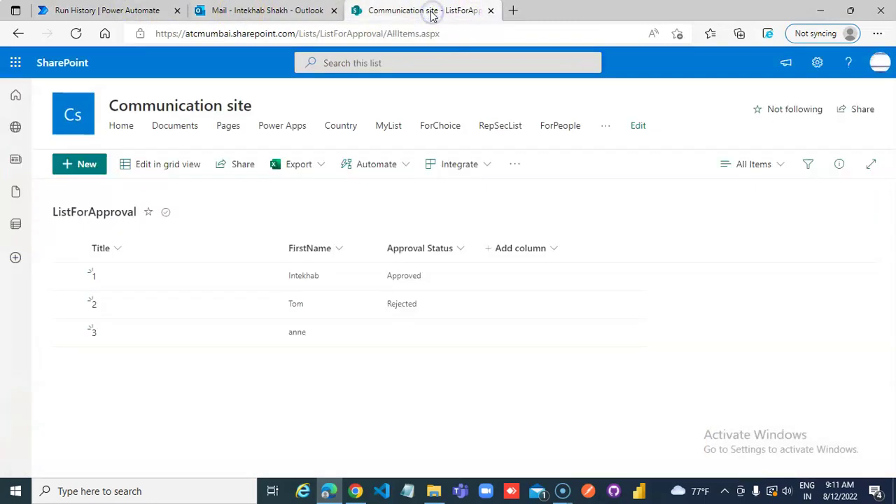
{"action": "left_click", "coordinate": [253, 11]}
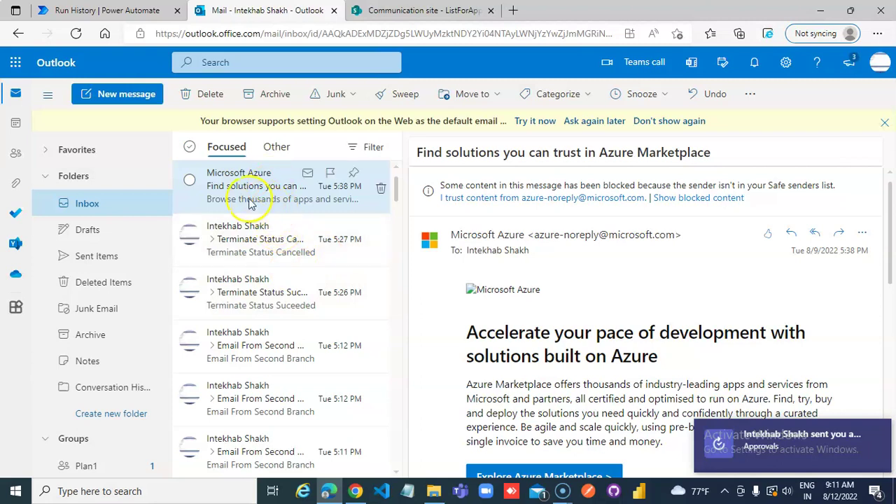
Approve and submit item 3's Approval Step1 request in Outlook.
{"action": "left_click", "coordinate": [876, 437]}
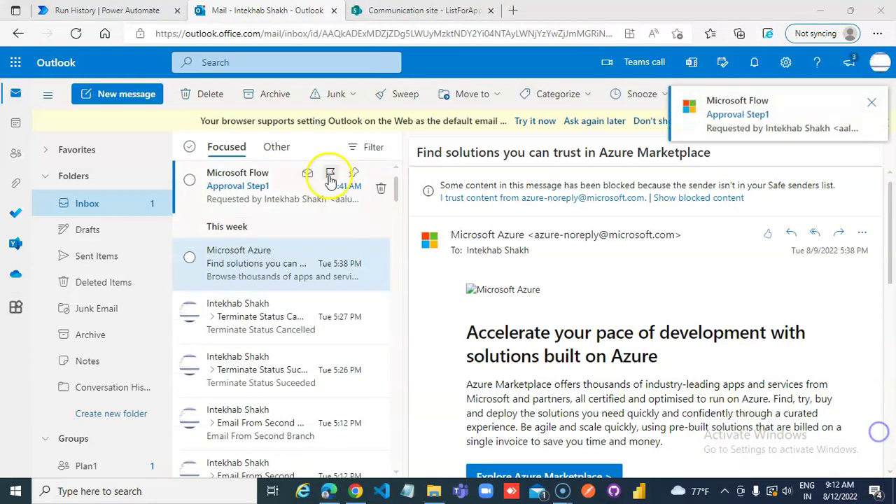
{"action": "left_click", "coordinate": [238, 191]}
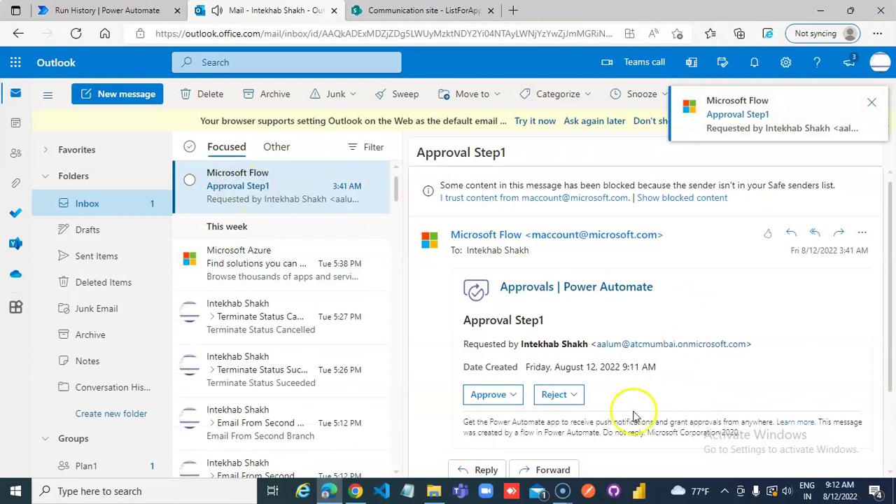
{"action": "left_click", "coordinate": [493, 395]}
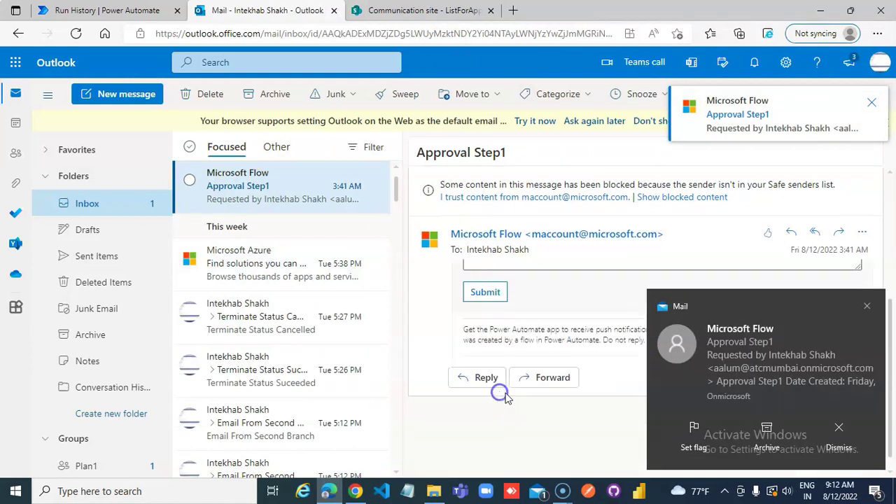
{"action": "left_click", "coordinate": [486, 292]}
{"action": "left_click", "coordinate": [866, 306]}
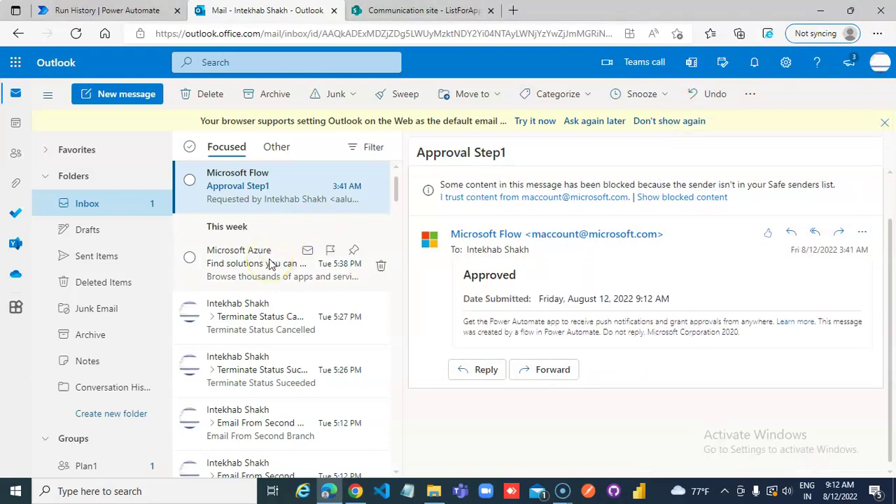
Confirm the Approval Step1 card shows Approved, then bring up the ListForApproval list.
{"action": "left_click", "coordinate": [270, 262]}
{"action": "left_click", "coordinate": [262, 179]}
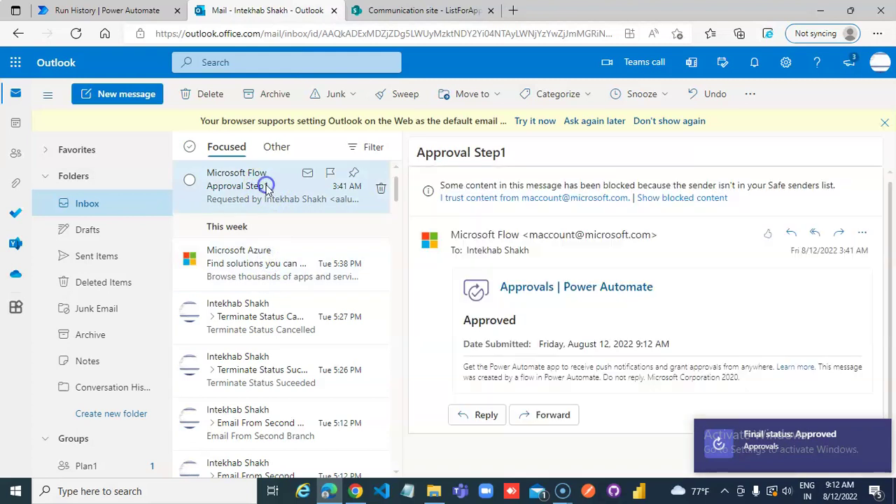
{"action": "left_click", "coordinate": [880, 434]}
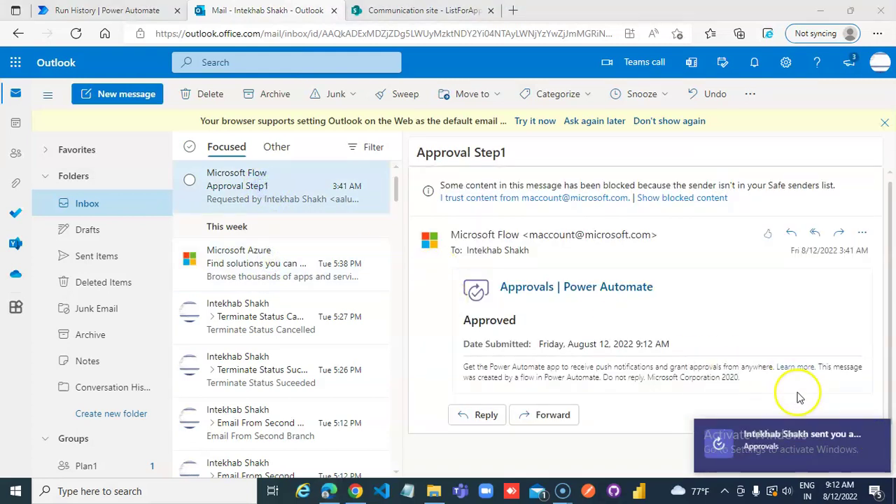
{"action": "left_click", "coordinate": [872, 436]}
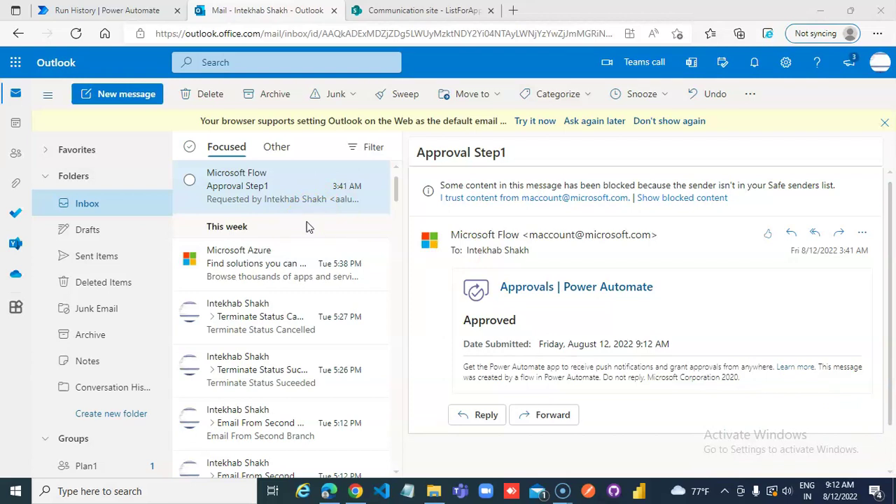
{"action": "left_click", "coordinate": [396, 10]}
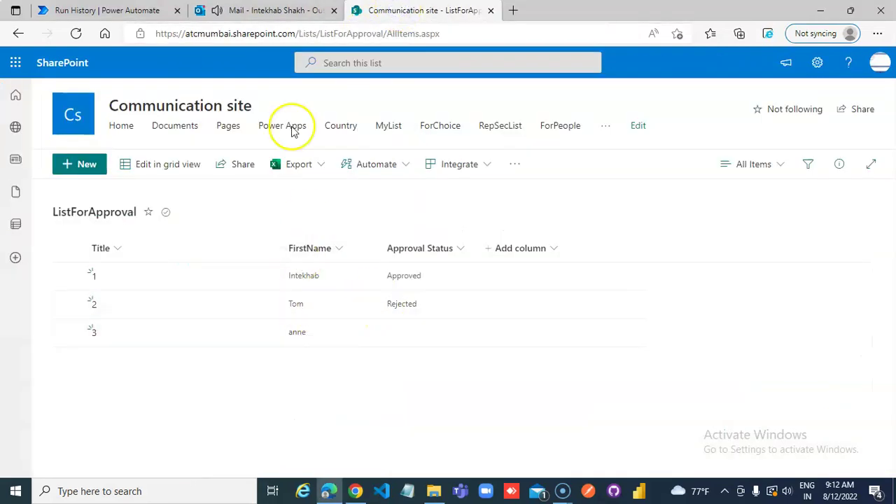
Reject and submit item 3's Approval step2 request, confirming the Final status: Rejected notice.
{"action": "left_click", "coordinate": [240, 10]}
{"action": "left_click", "coordinate": [238, 191]}
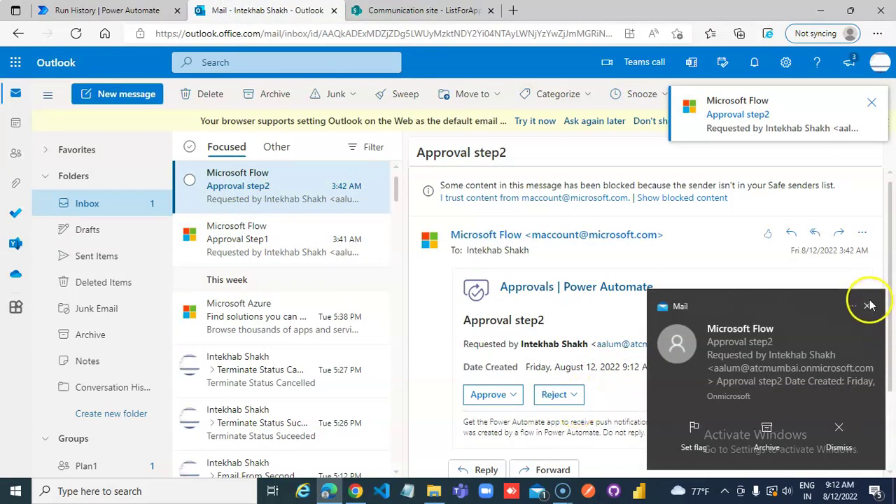
{"action": "left_click", "coordinate": [870, 305]}
{"action": "left_click", "coordinate": [555, 394]}
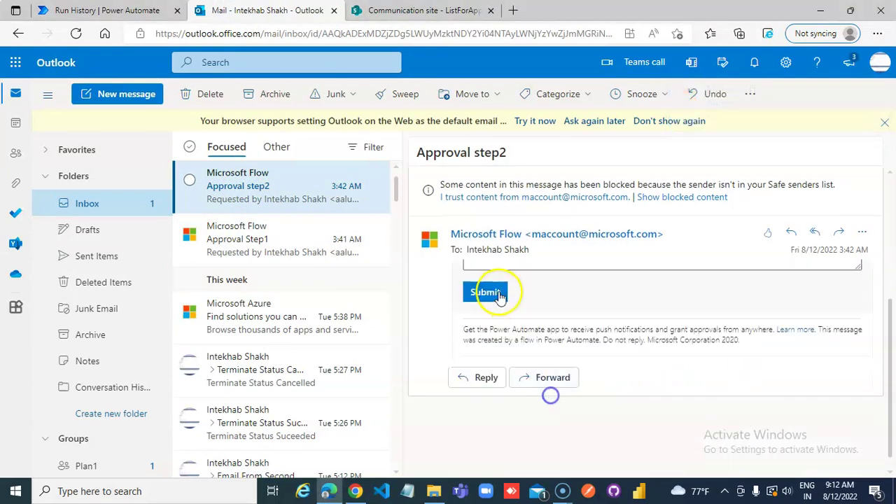
{"action": "left_click", "coordinate": [486, 298]}
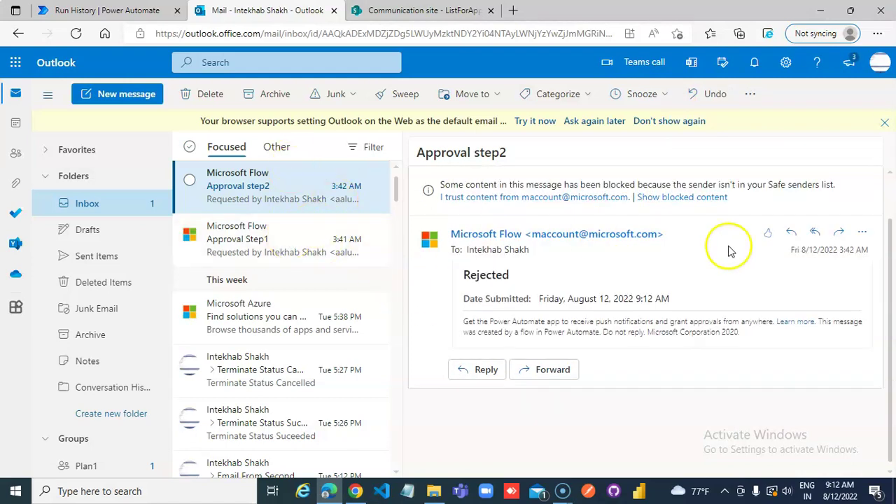
{"action": "left_click", "coordinate": [245, 226]}
{"action": "left_click", "coordinate": [254, 186]}
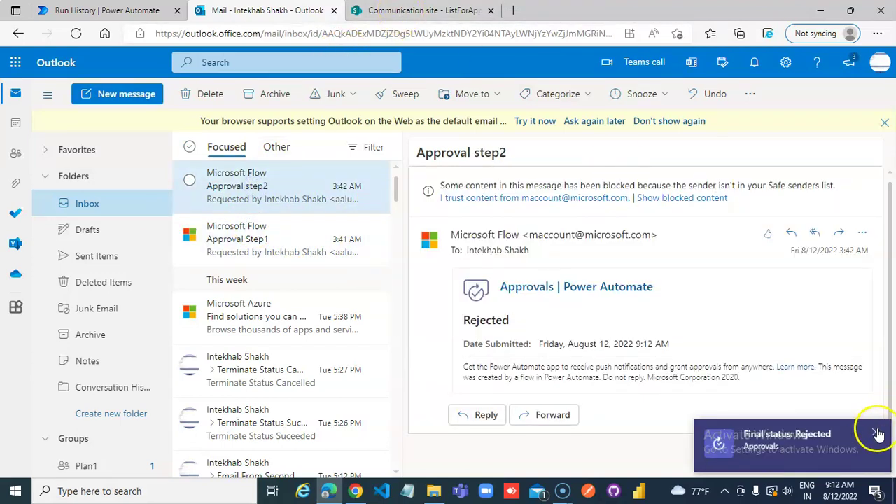
{"action": "left_click", "coordinate": [876, 434]}
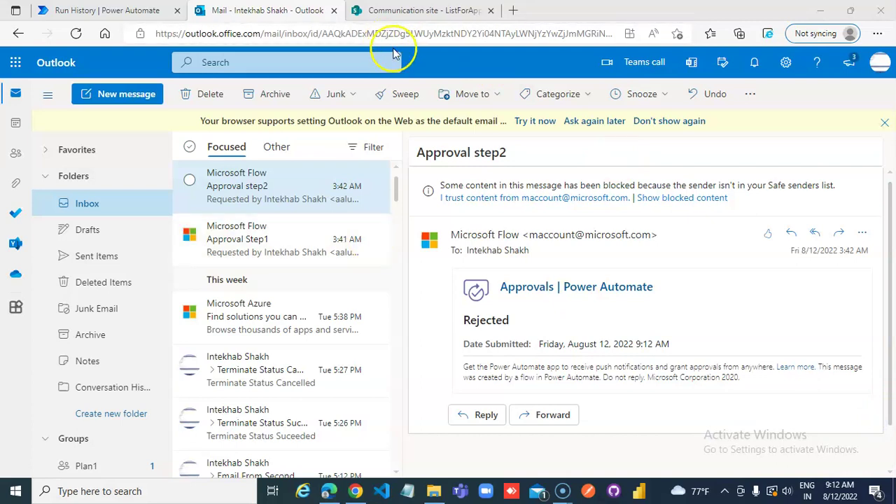
Reload the ListForApproval list, then add and save a new item with Title 4 and a first name.
{"action": "left_click", "coordinate": [411, 11]}
{"action": "left_click", "coordinate": [77, 34]}
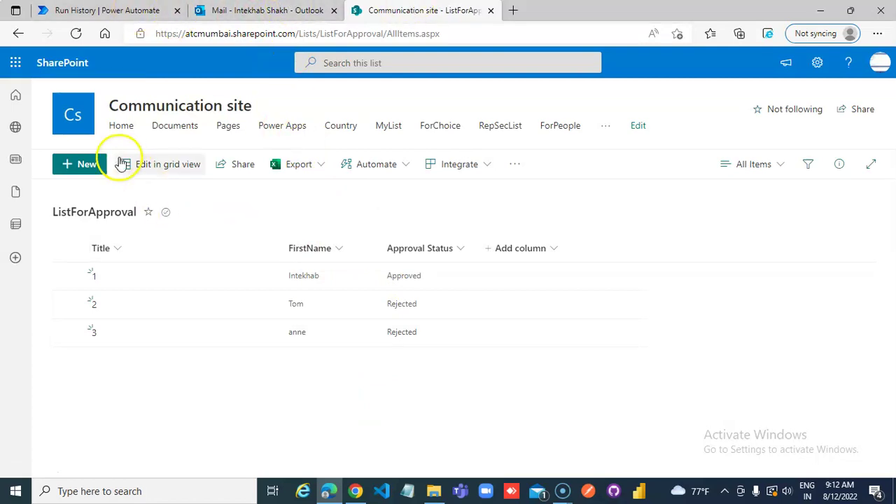
{"action": "left_click", "coordinate": [91, 165]}
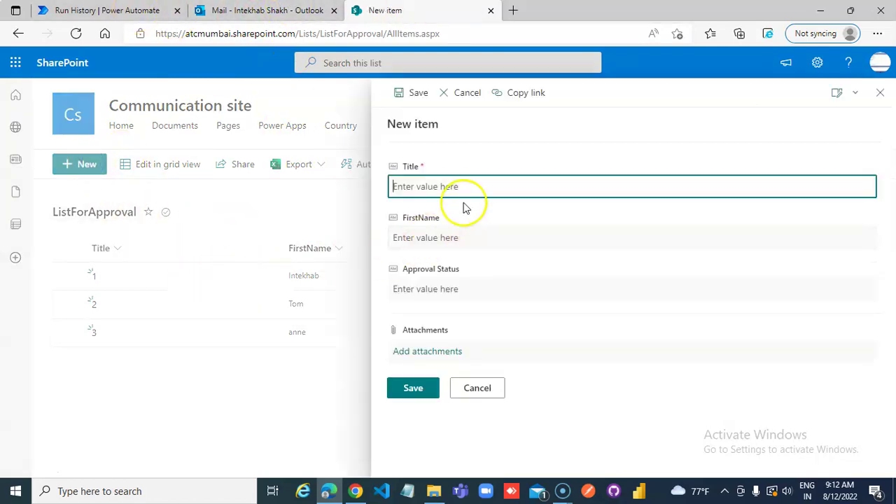
{"action": "type", "text": "4"}
{"action": "left_click", "coordinate": [448, 238]}
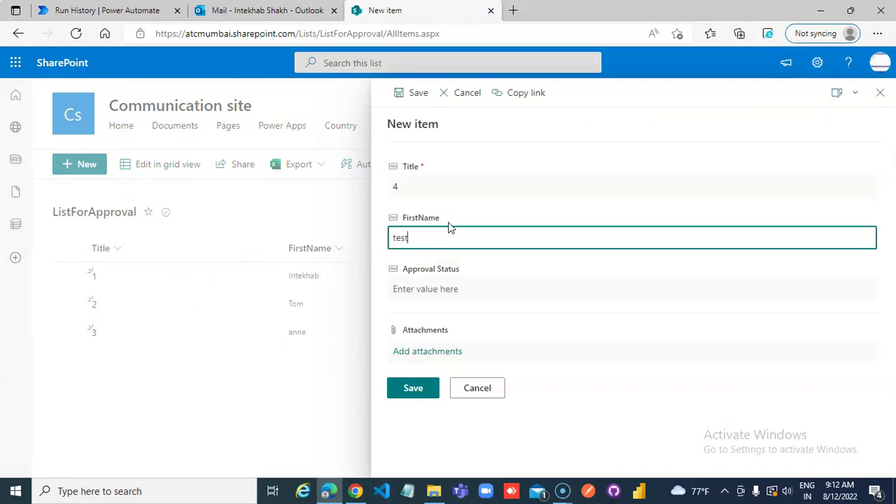
{"action": "key", "text": "BackSpace"}
{"action": "key", "text": "BackSpace"}
{"action": "key", "text": "BackSpace"}
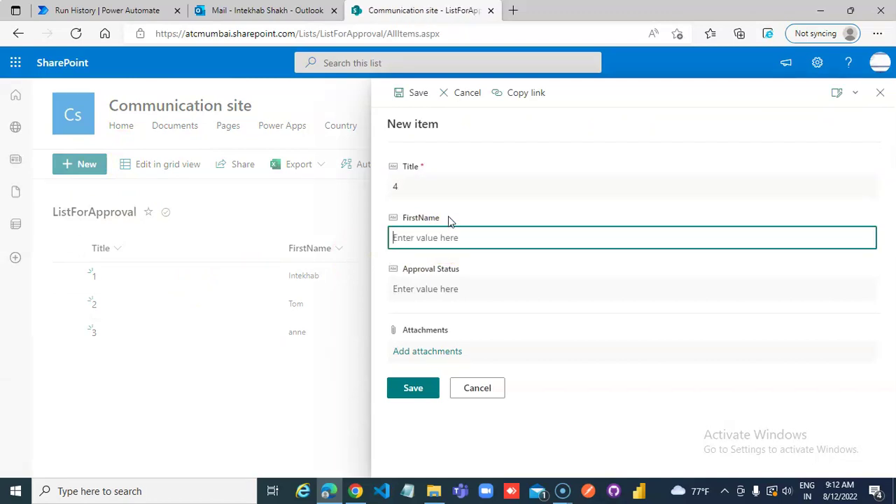
{"action": "left_click", "coordinate": [404, 385]}
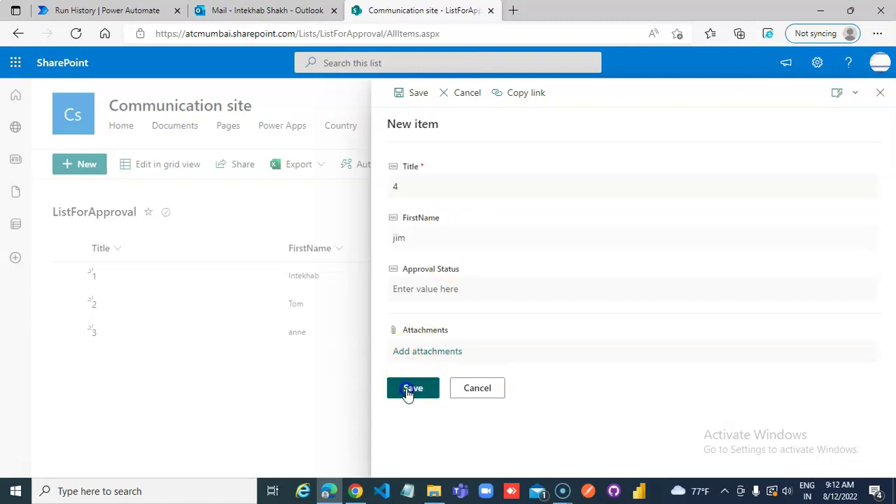
Check the run history, then delete the Approval step2 and Approval Step1 emails from the inbox.
{"action": "left_click", "coordinate": [103, 12]}
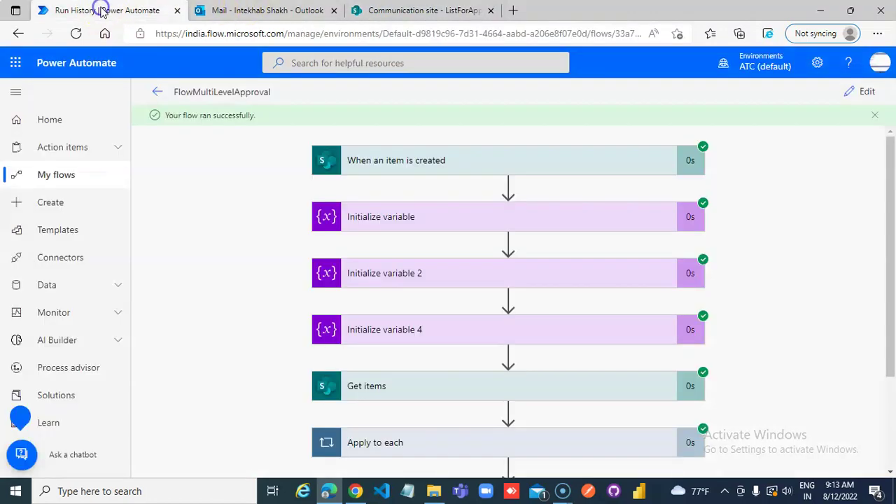
{"action": "left_click", "coordinate": [234, 12]}
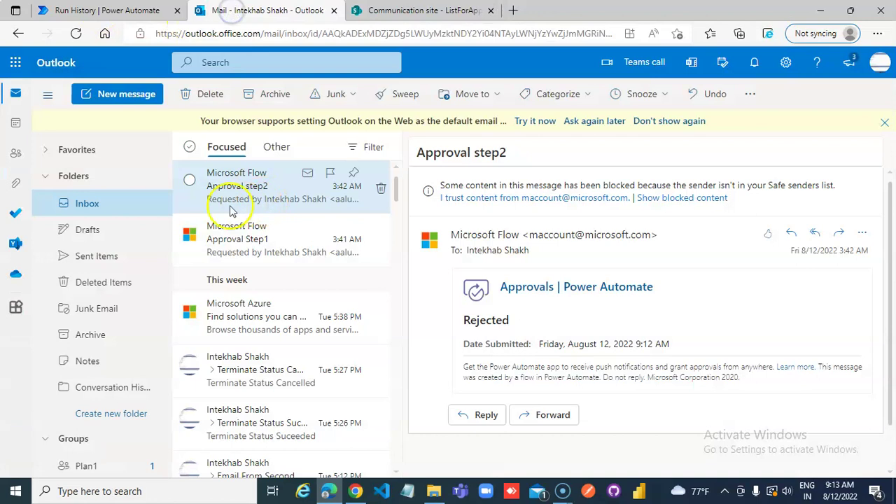
{"action": "left_click", "coordinate": [189, 182]}
{"action": "left_click", "coordinate": [189, 234]}
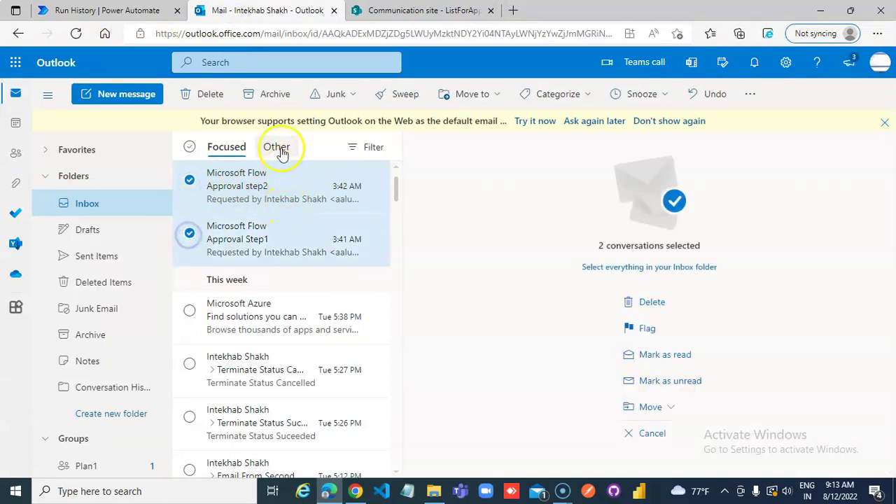
{"action": "left_click", "coordinate": [210, 97]}
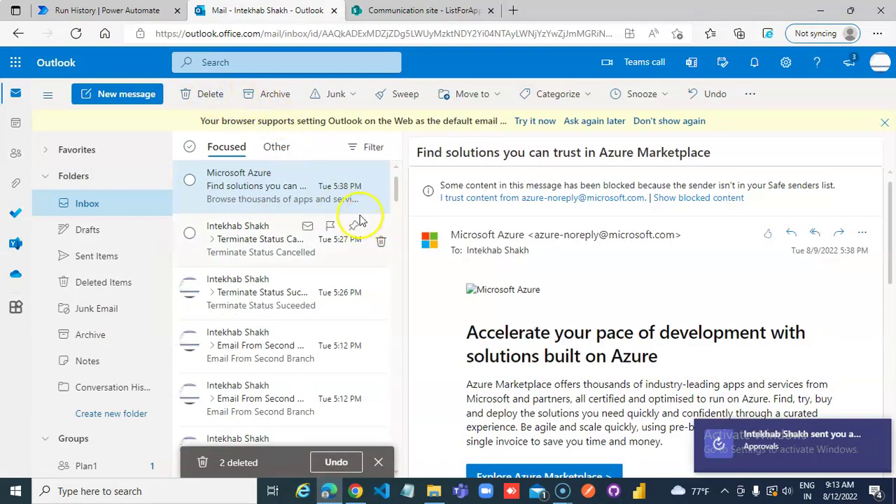
{"action": "left_click", "coordinate": [876, 435]}
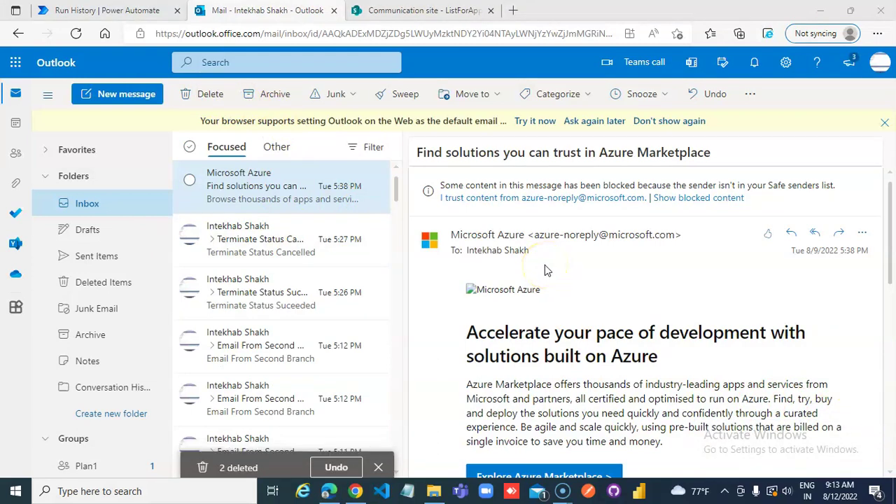
Reject and submit item 4's new Approval Step1 request, confirming the Rejected status.
{"action": "left_click", "coordinate": [268, 187]}
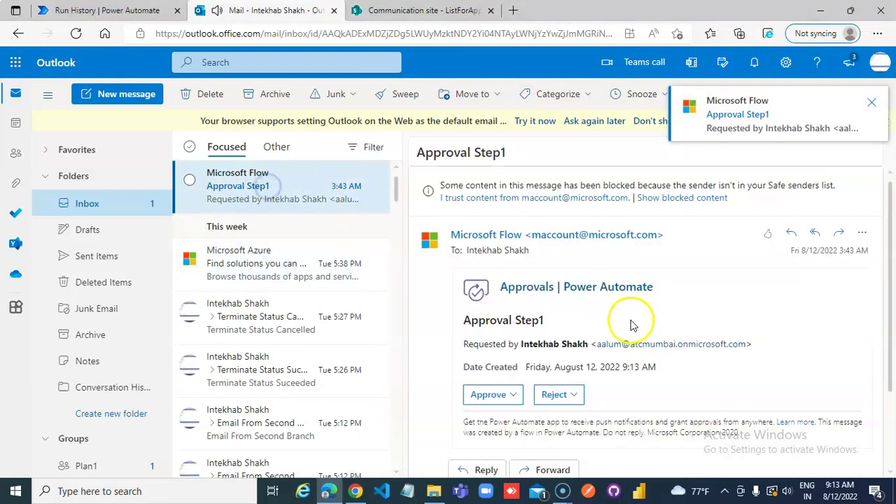
{"action": "left_click", "coordinate": [556, 337]}
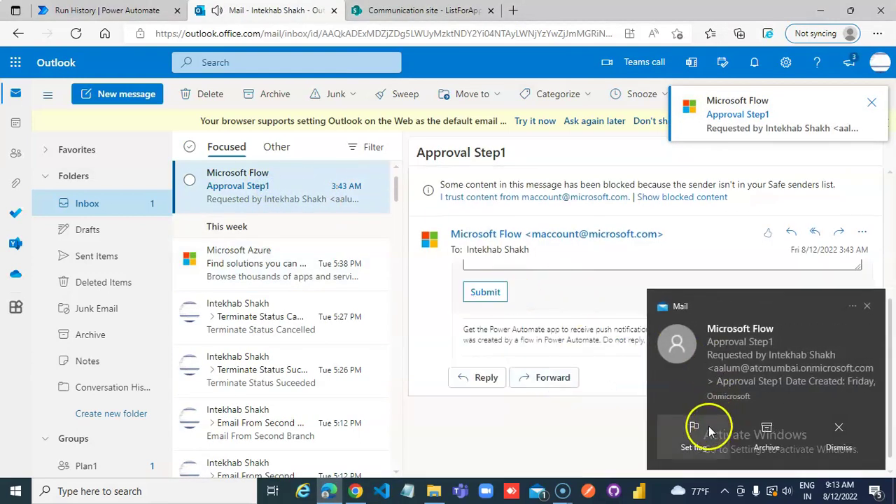
{"action": "left_click", "coordinate": [847, 429]}
{"action": "left_click", "coordinate": [476, 292]}
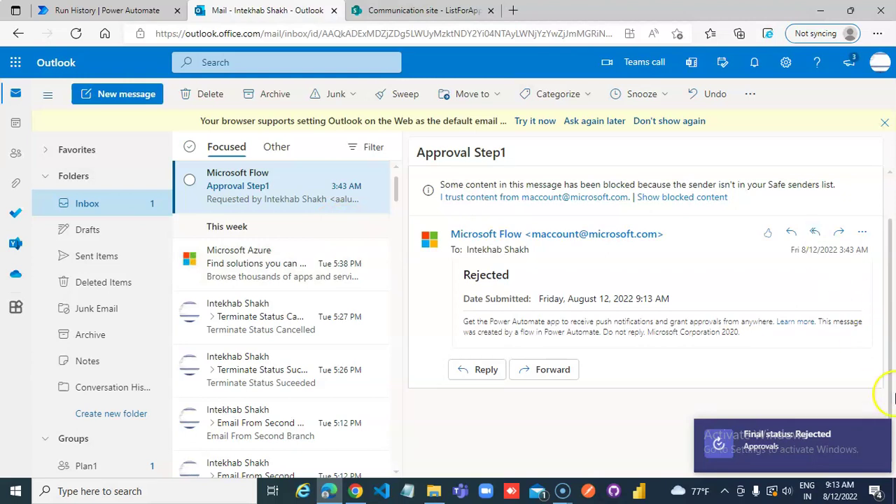
{"action": "left_click", "coordinate": [875, 433]}
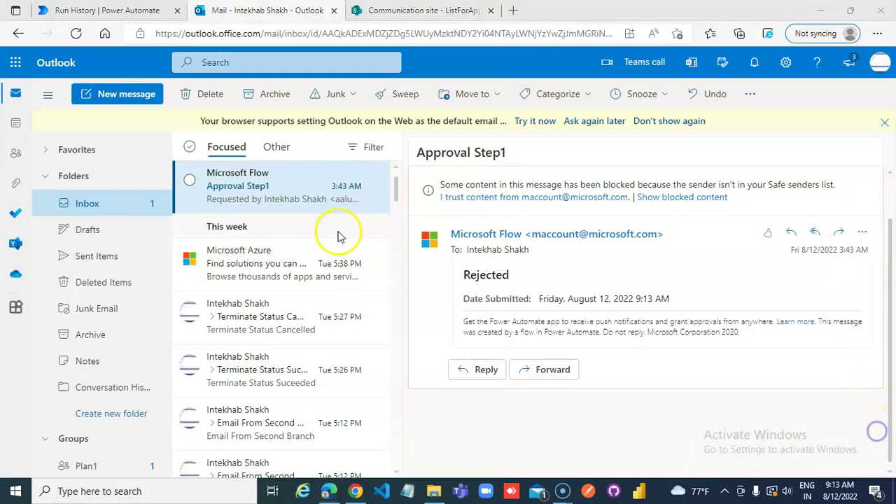
{"action": "left_click", "coordinate": [257, 264]}
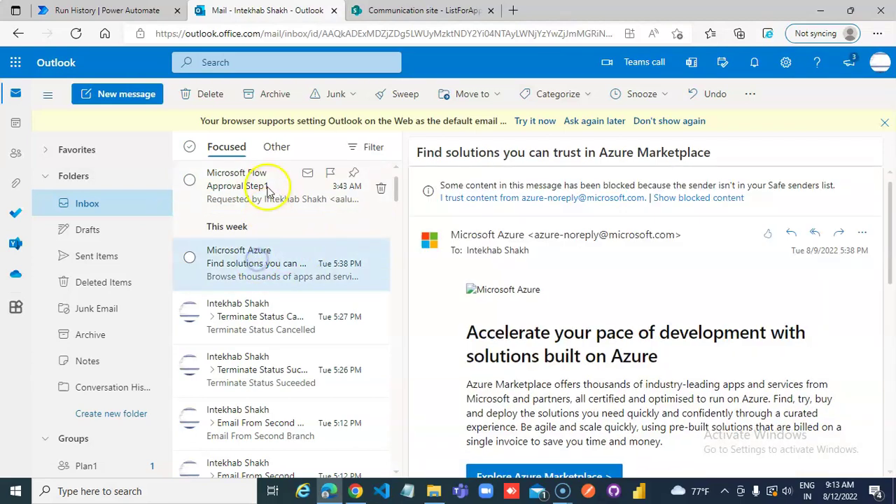
{"action": "left_click", "coordinate": [266, 186]}
Reload the ListForApproval list to check item 4's Approval Status.
{"action": "left_click", "coordinate": [391, 10]}
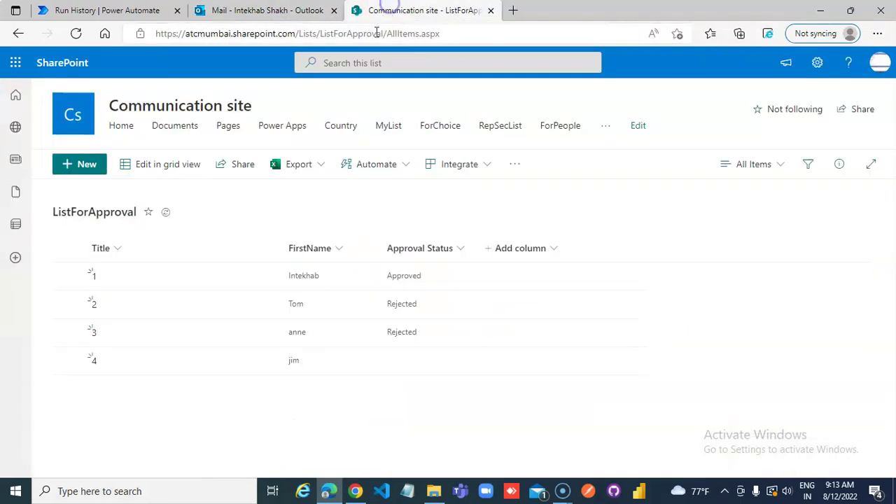
{"action": "left_click", "coordinate": [76, 33]}
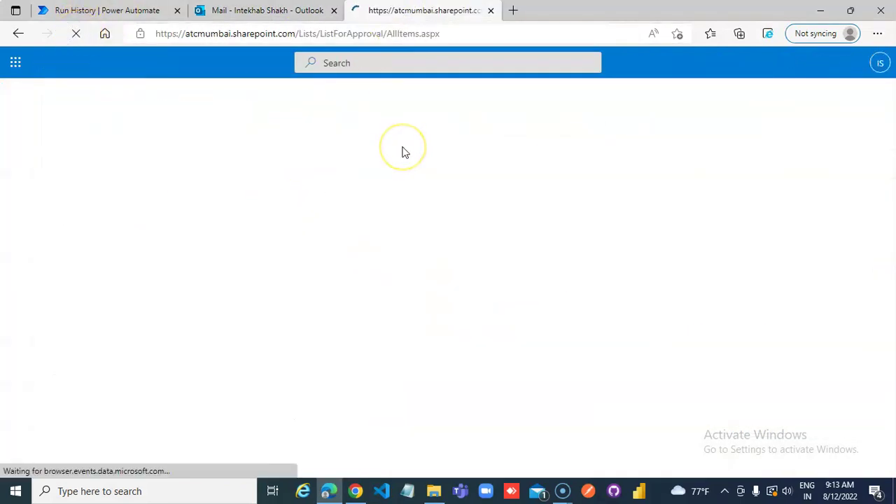